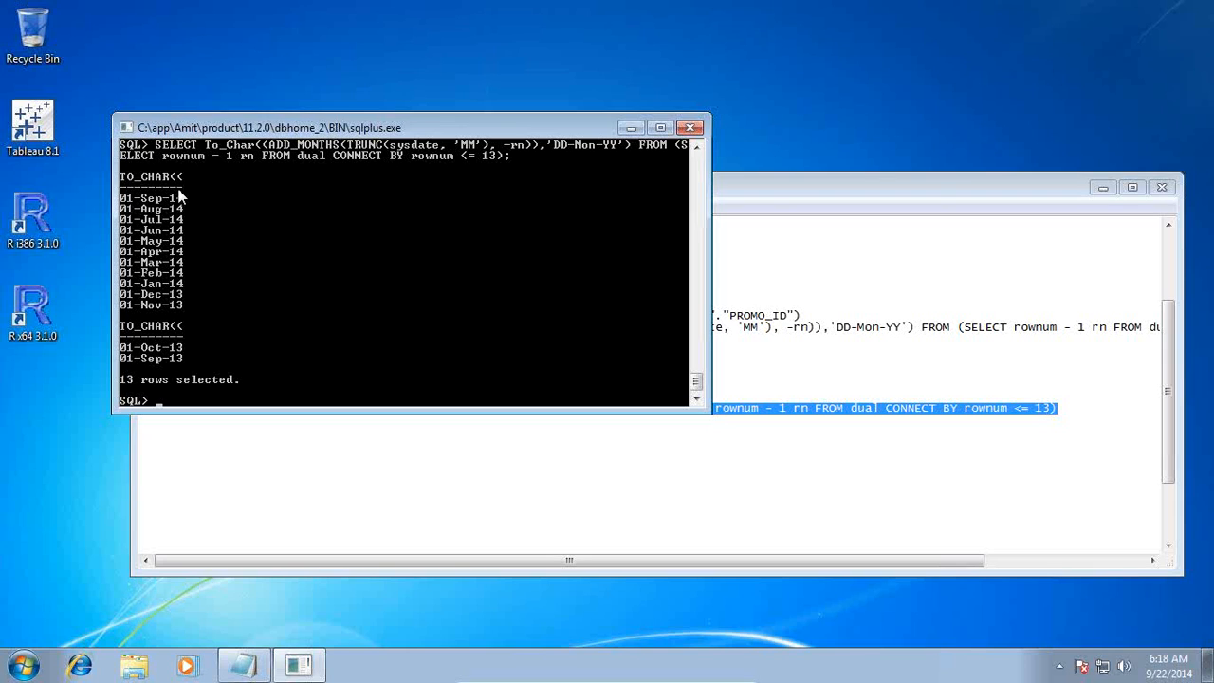
Copy the inner subquery SELECT rownum - 1 rn FROM dual CONNECT BY rownum <= 13 from Notepad and run it in SQL*Plus
click(768, 203)
click(772, 409)
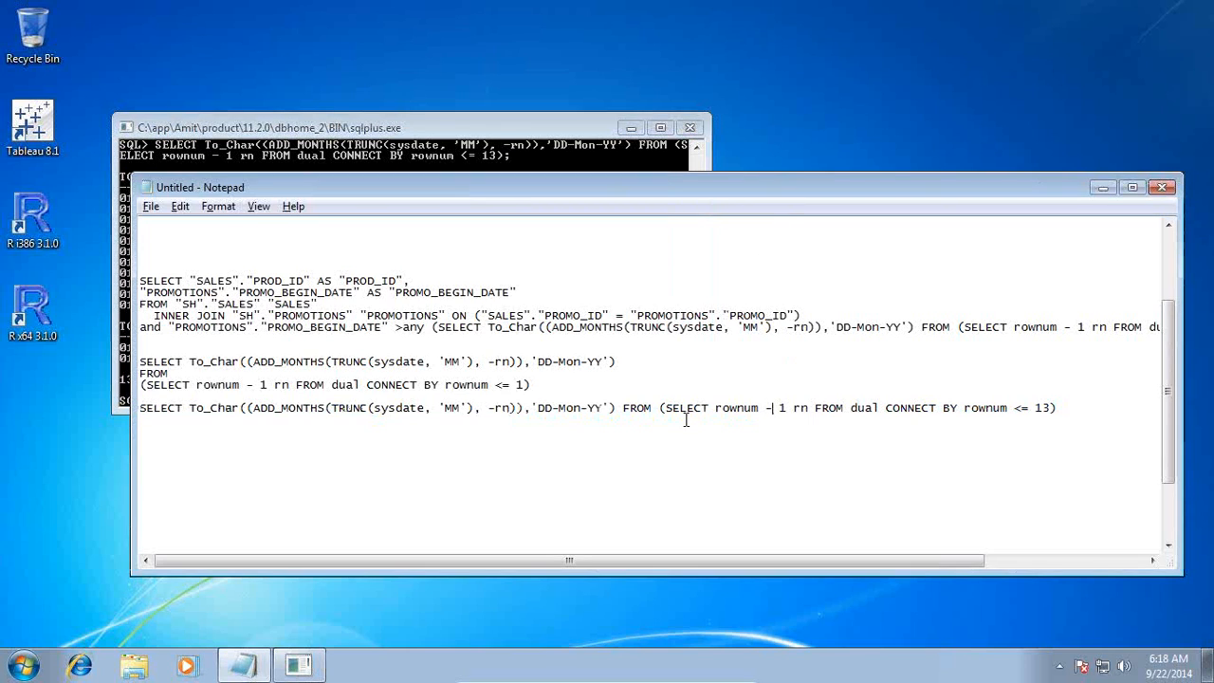
drag(665, 410, 1051, 410)
key(ctrl+c)
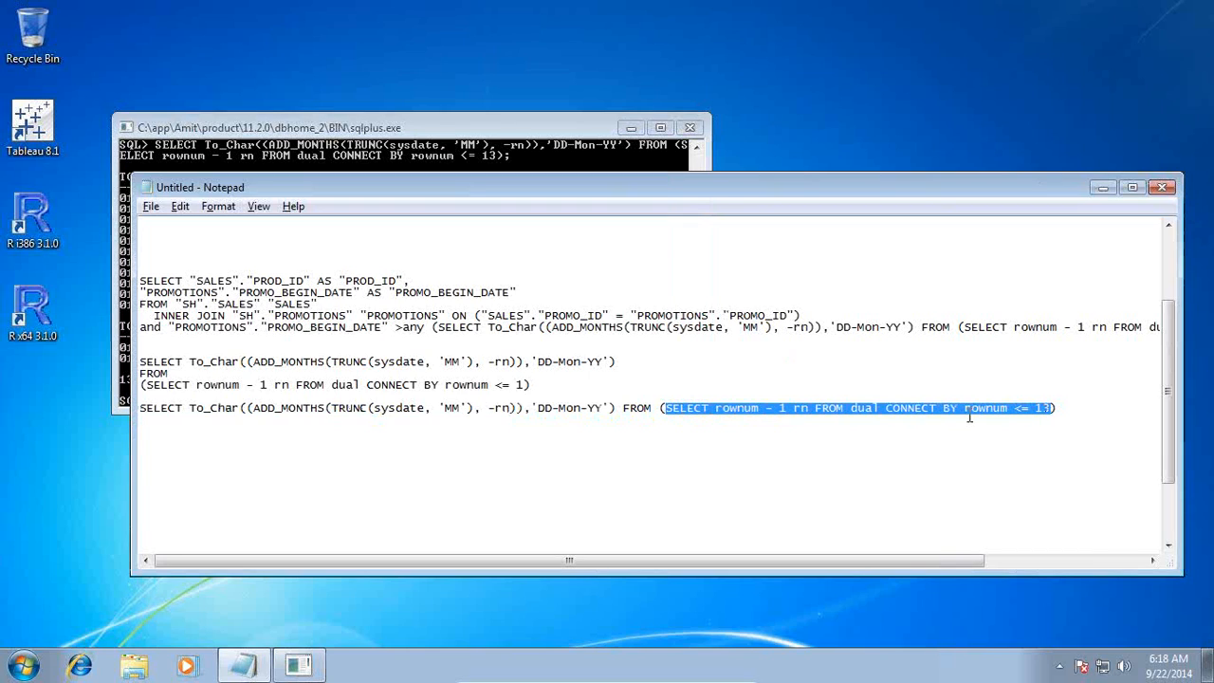
key(alt+Tab)
click(125, 127)
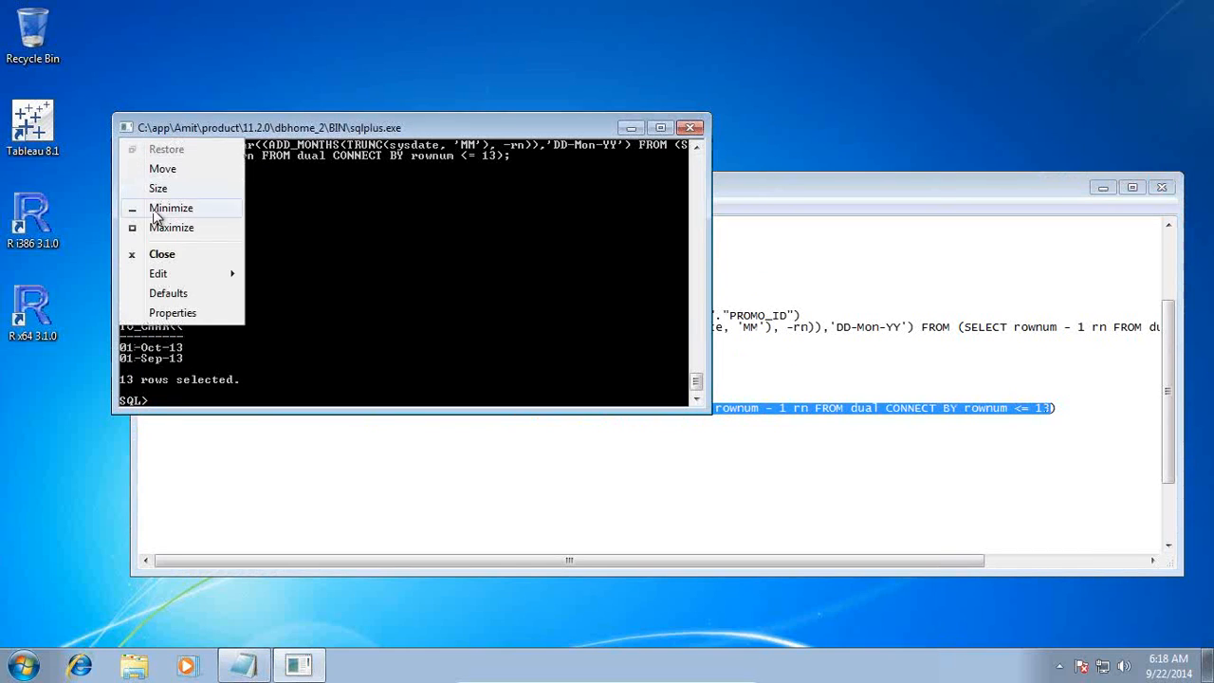
mouse_move(168, 272)
click(321, 313)
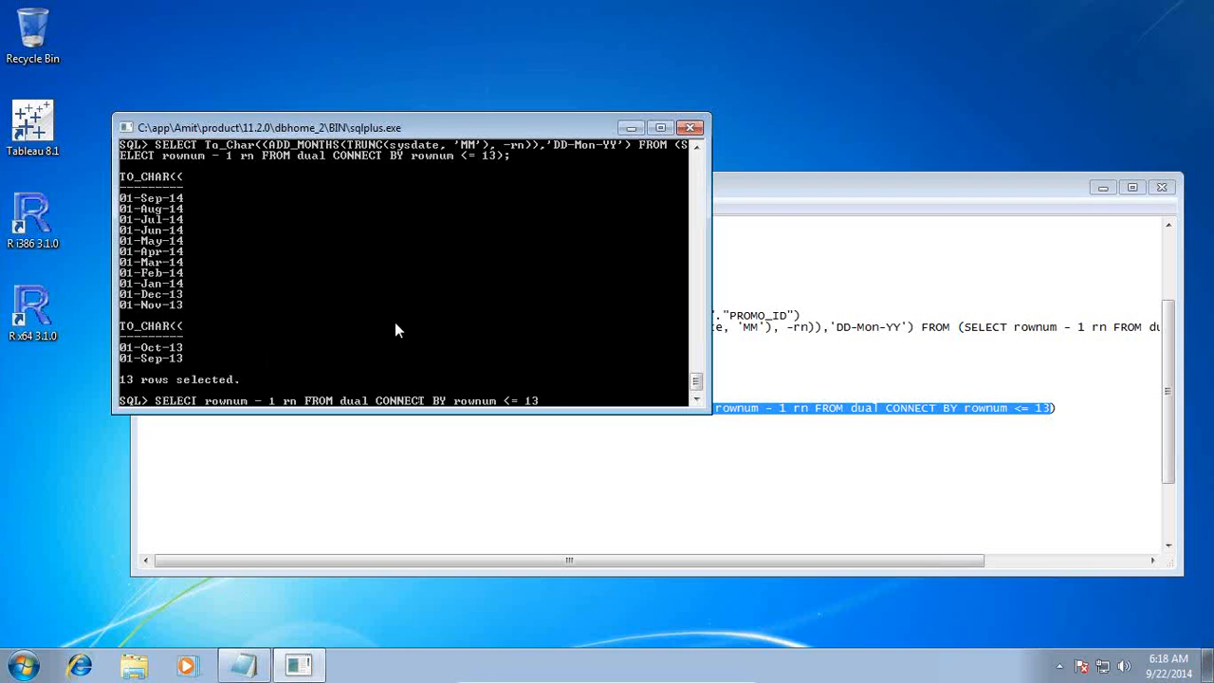
text(;)
key(Return)
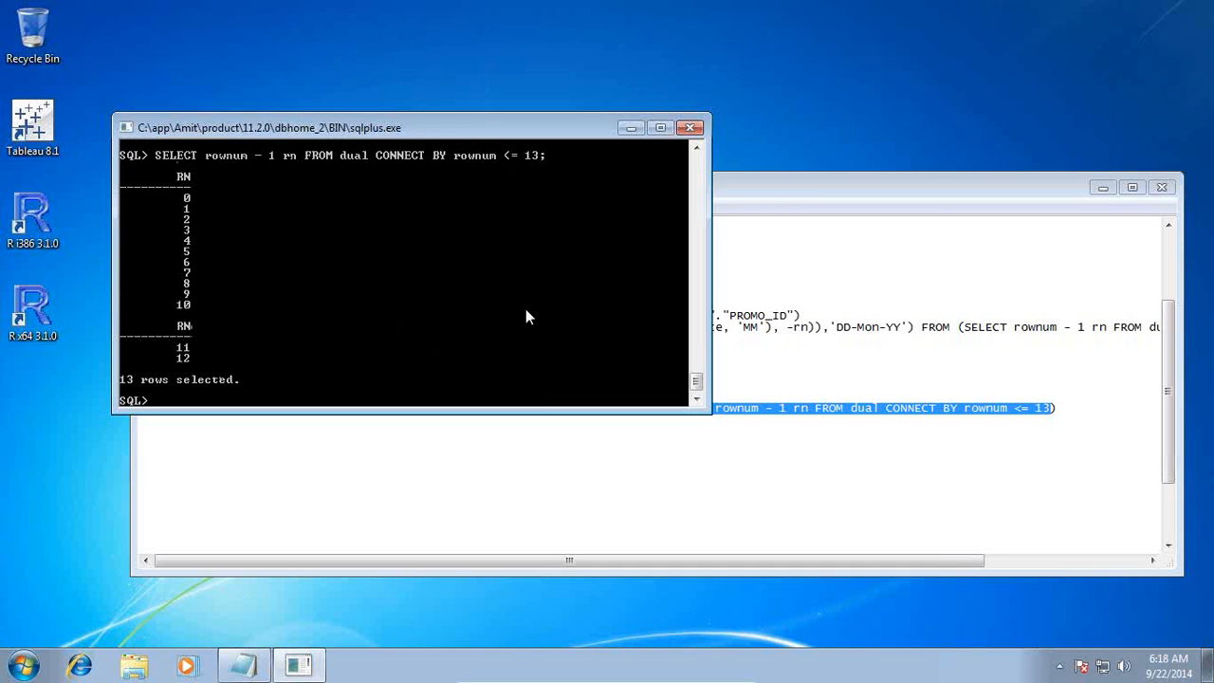
Examine in Notepad how ADD_MONTHS(TRUNC(sysdate, 'MM'), -rn) uses the subquery's rn column, comparing it with the SQL*Plus output
click(808, 180)
click(611, 433)
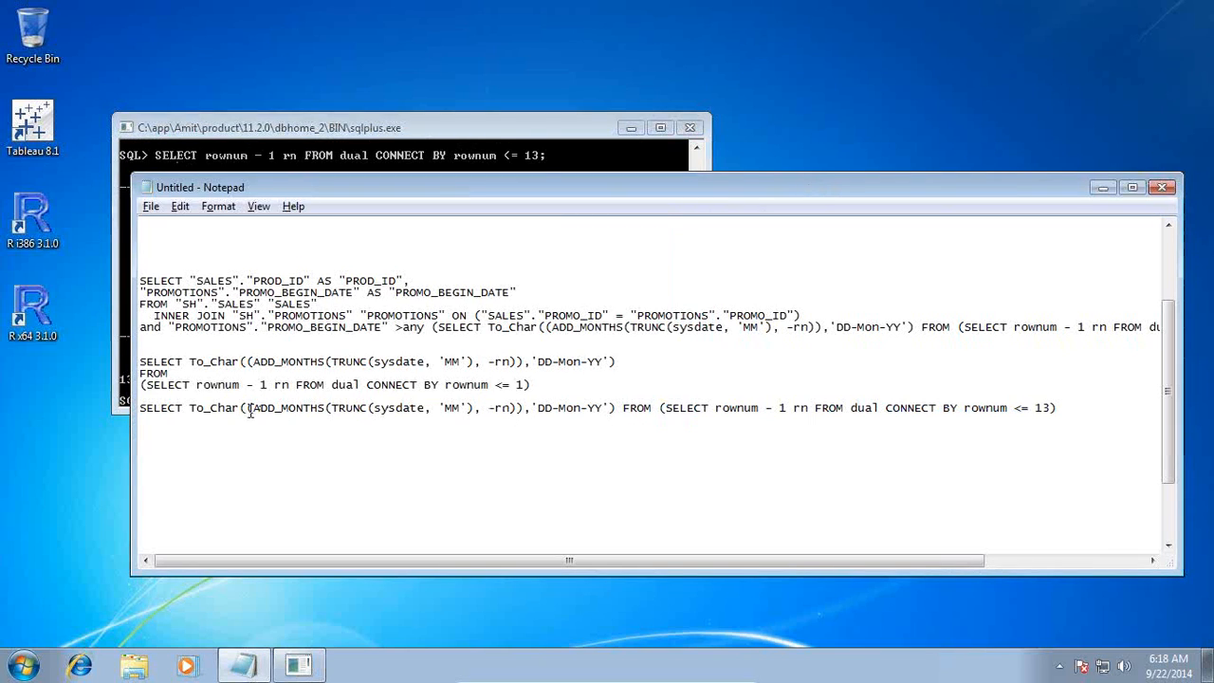
drag(666, 408, 1056, 410)
click(449, 438)
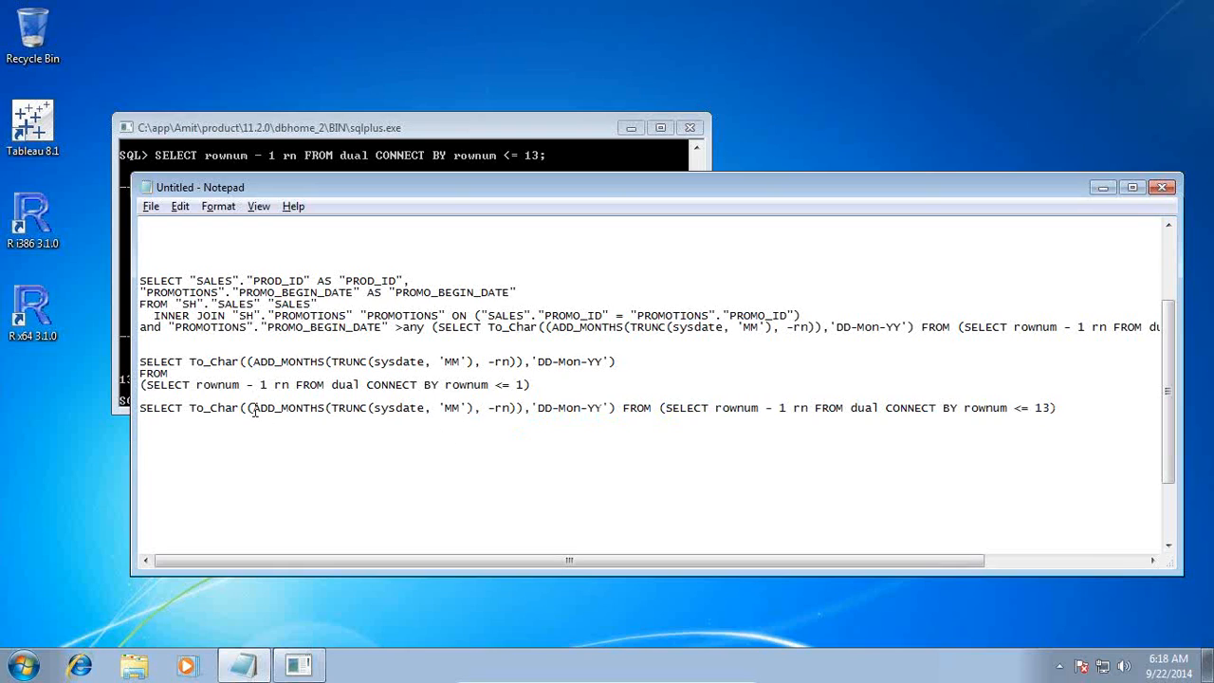
drag(255, 410, 472, 410)
click(340, 433)
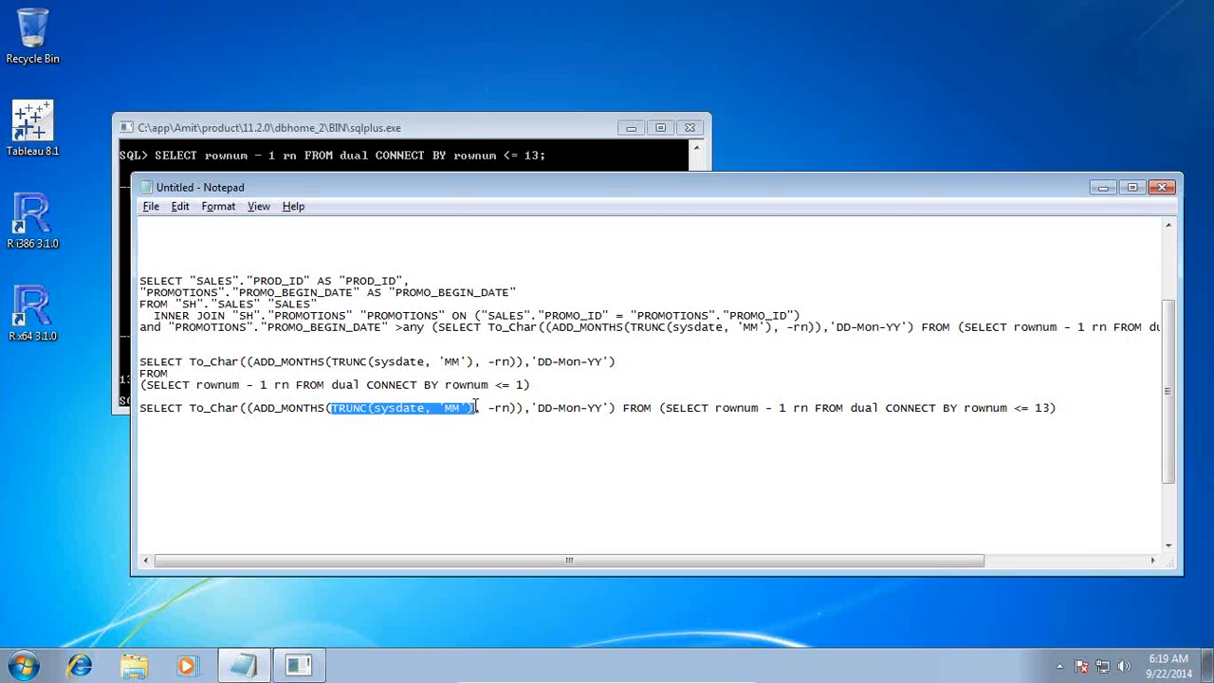
drag(487, 407, 510, 408)
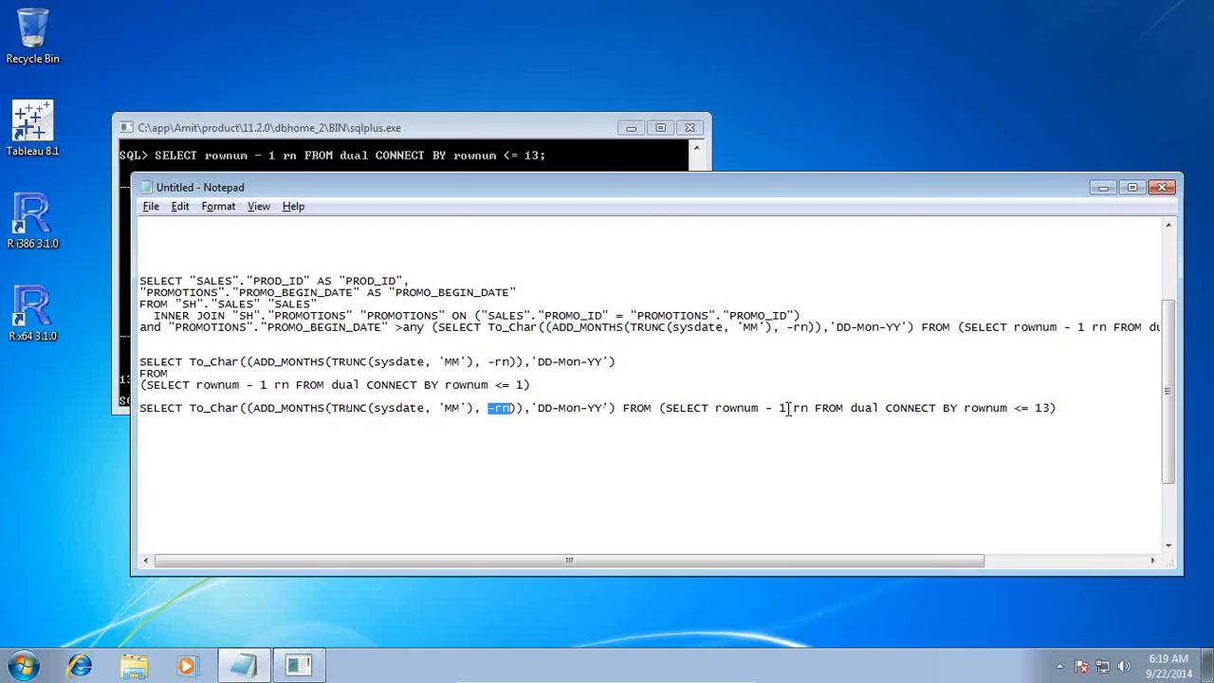
drag(793, 408, 808, 408)
click(467, 125)
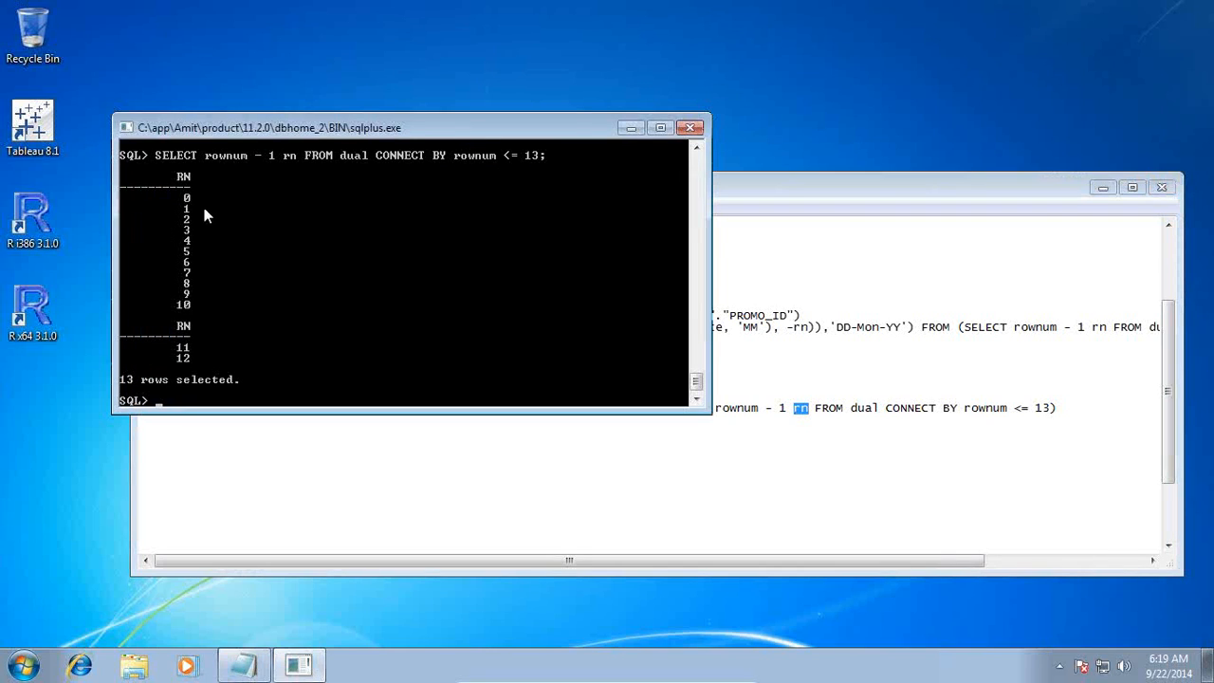
click(818, 186)
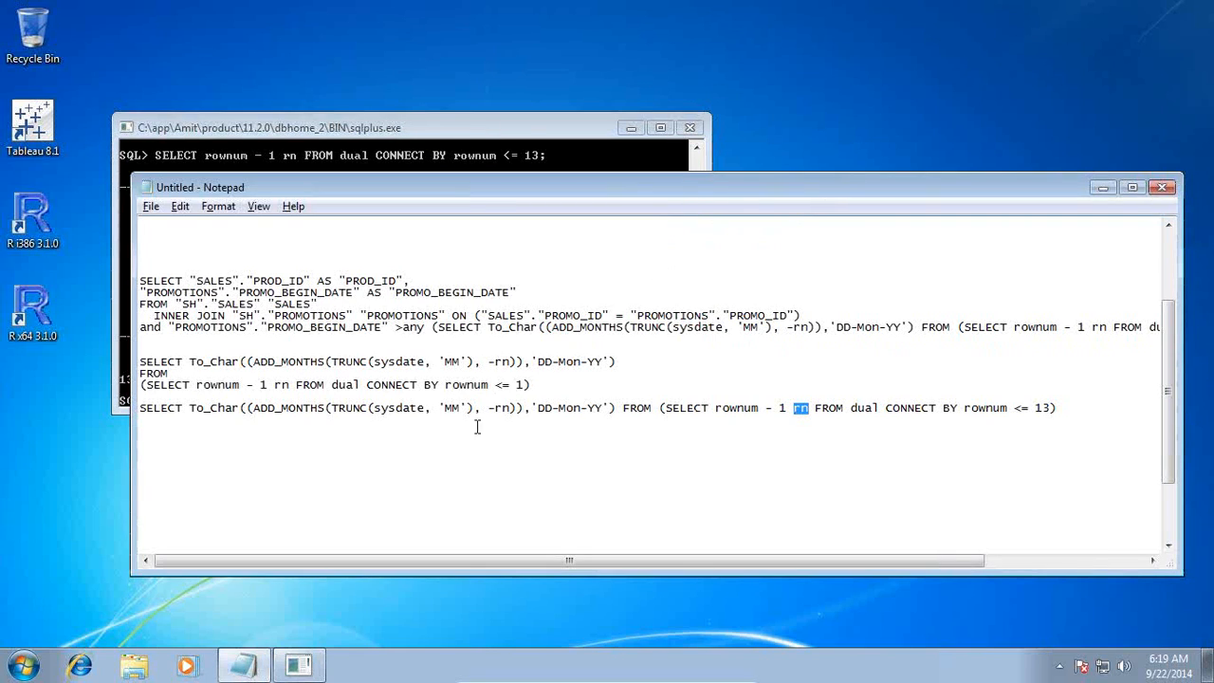
Examine the query's TRUNC(sysdate, 'MM') expression and its To_Char conversion with the DD-Mon-YY format against the PROMO_BEGIN_DATE column
click(368, 410)
key(shift+Home)
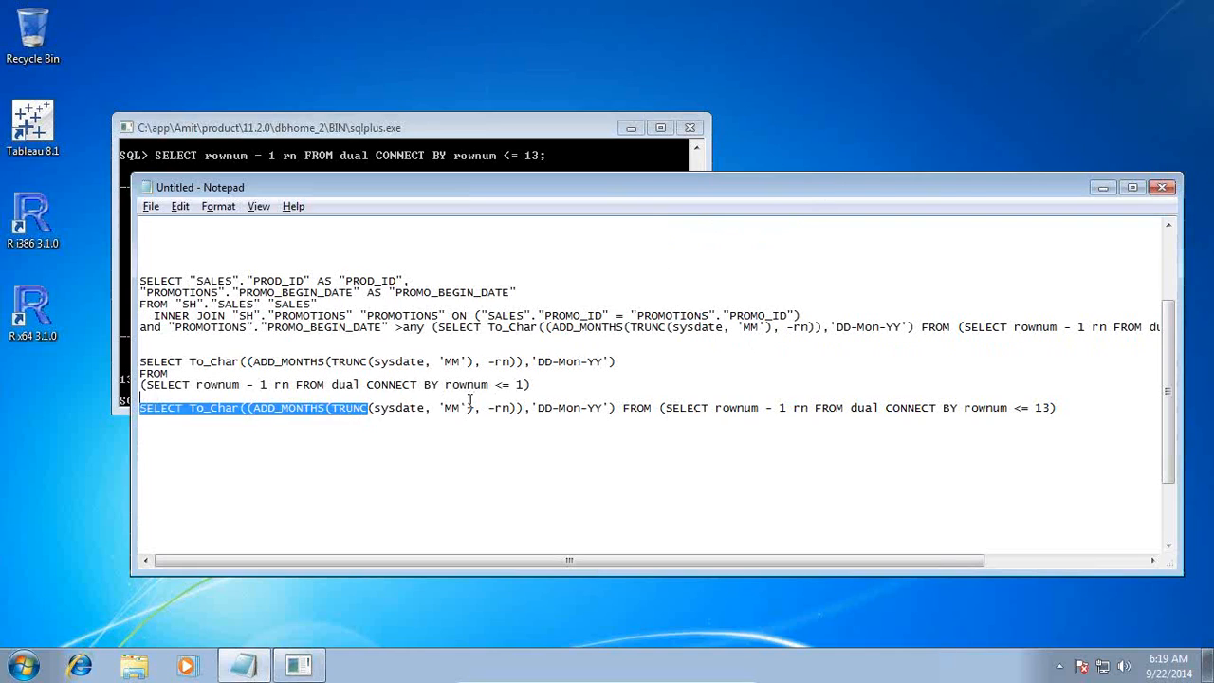
shift+click(472, 410)
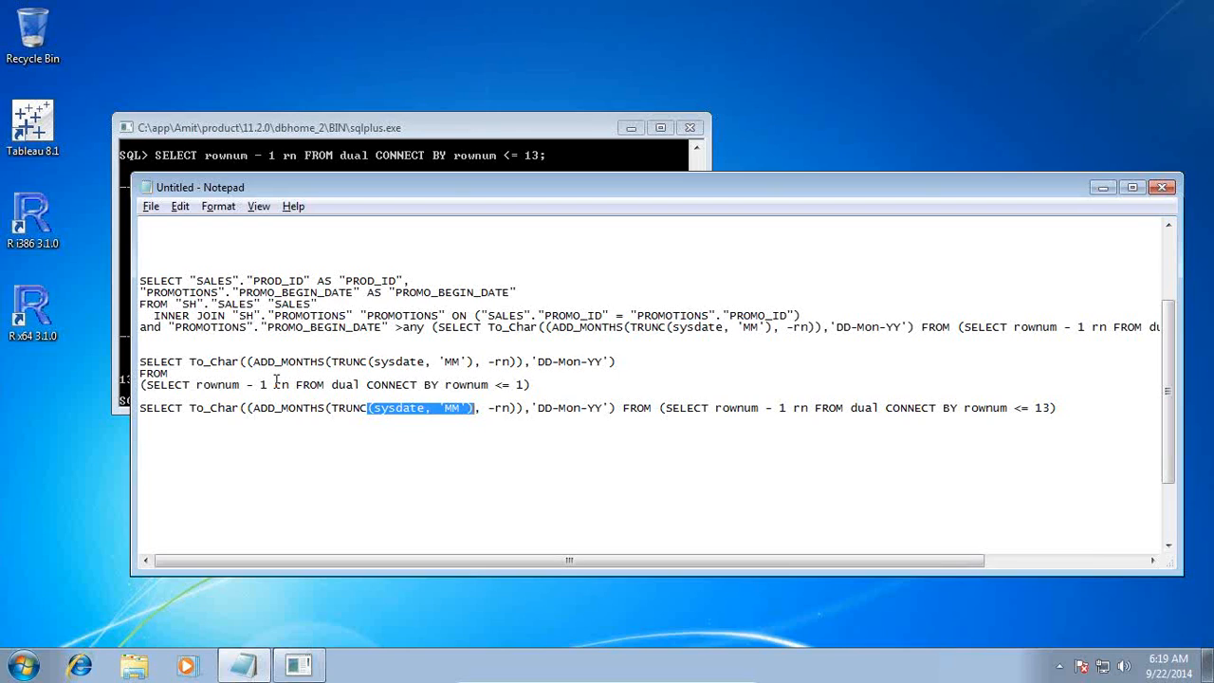
drag(472, 413, 599, 405)
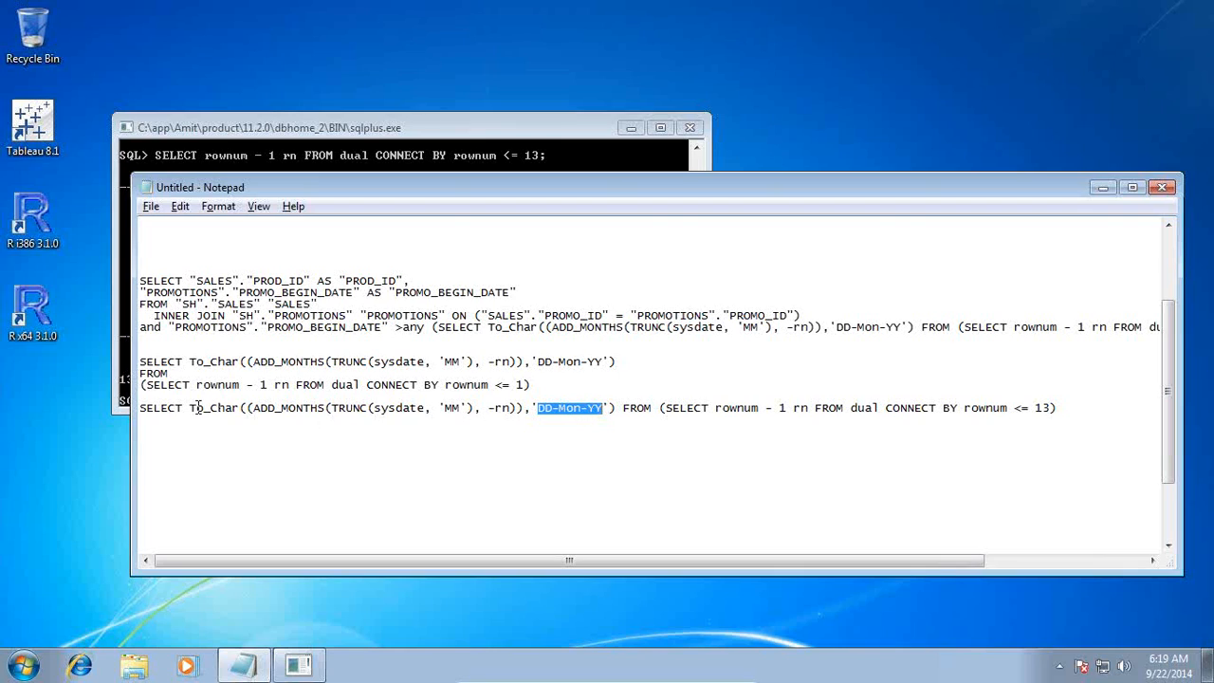
drag(190, 408, 234, 410)
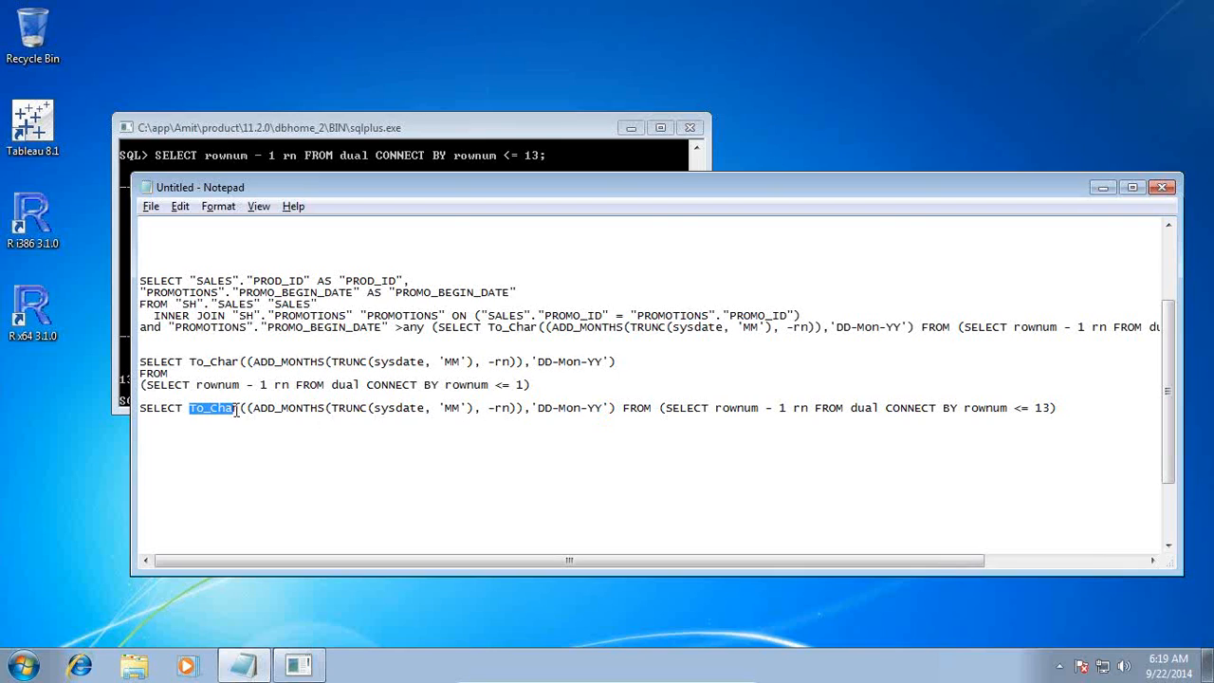
drag(538, 408, 601, 408)
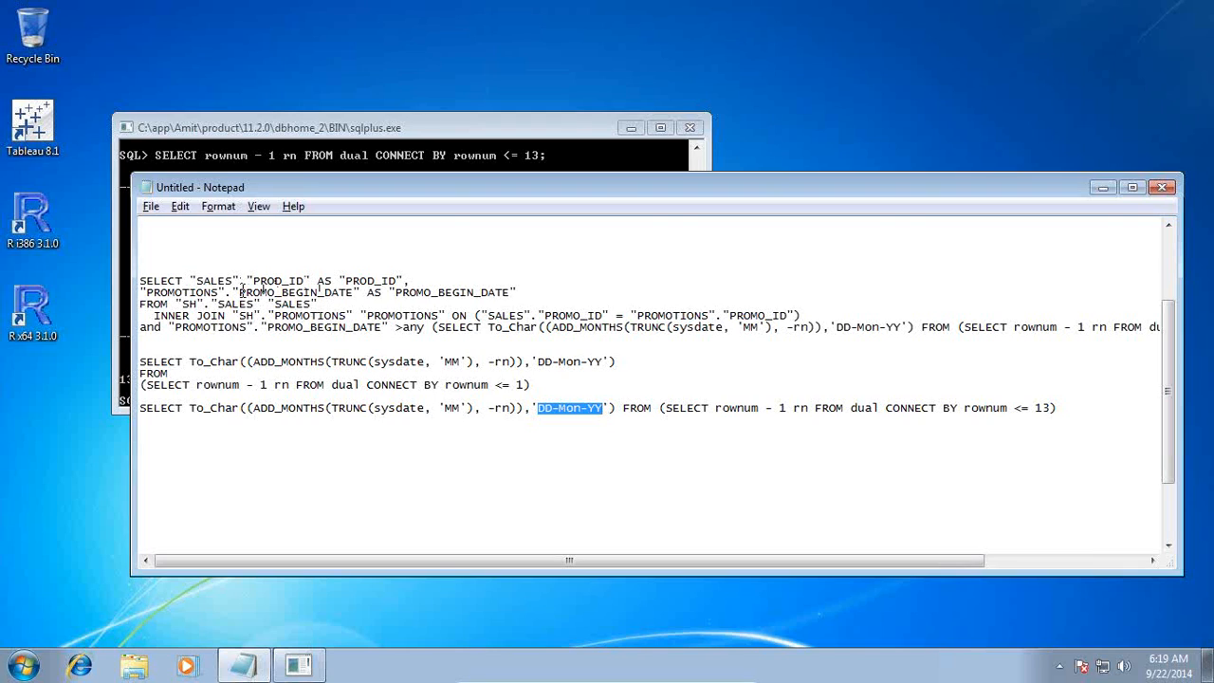
drag(239, 292, 354, 292)
drag(544, 408, 553, 417)
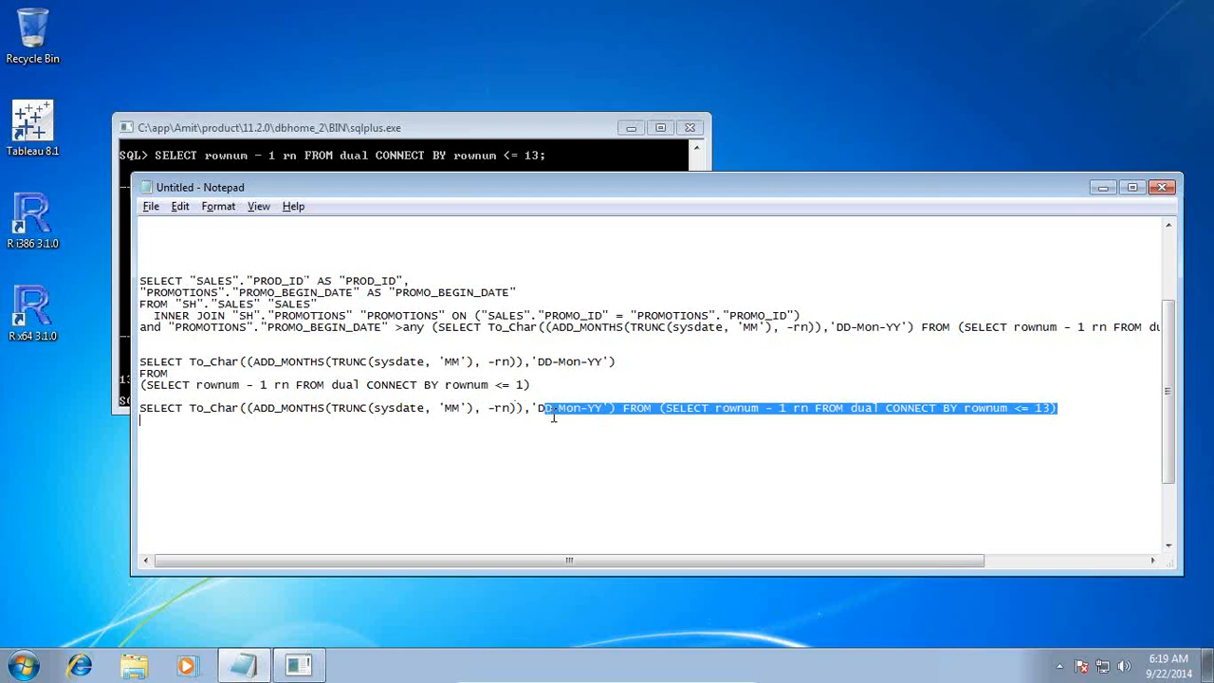
click(598, 418)
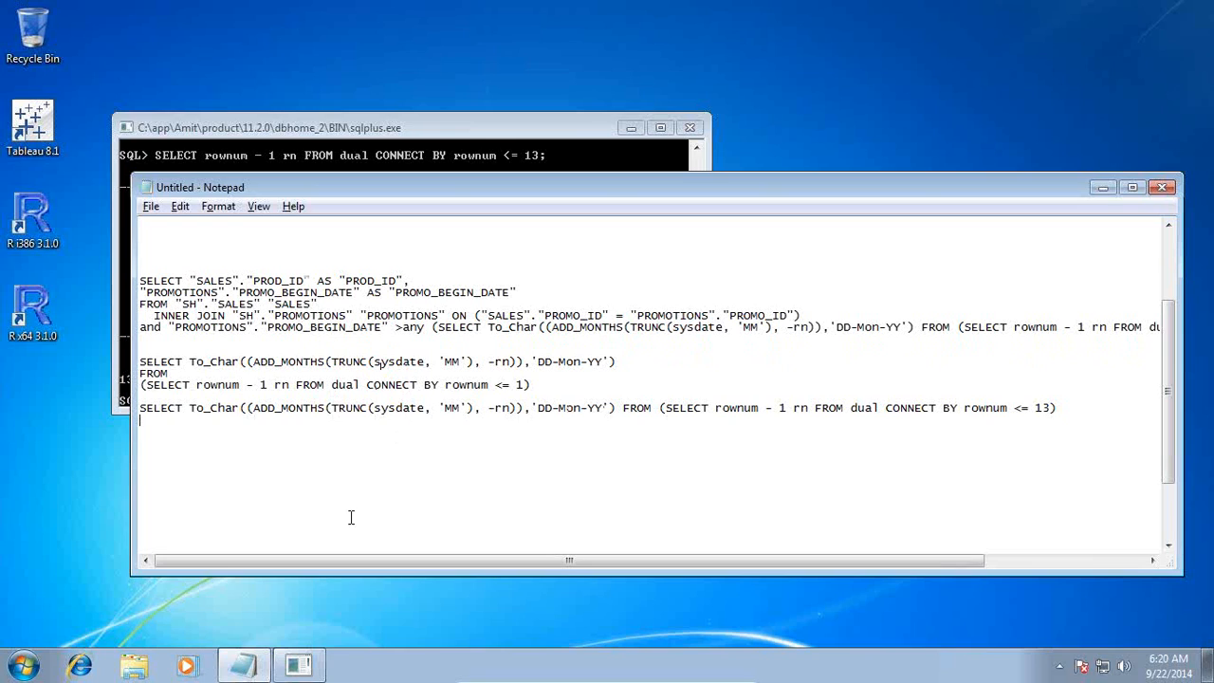
Launch Tableau 8.1 from the desktop
click(435, 156)
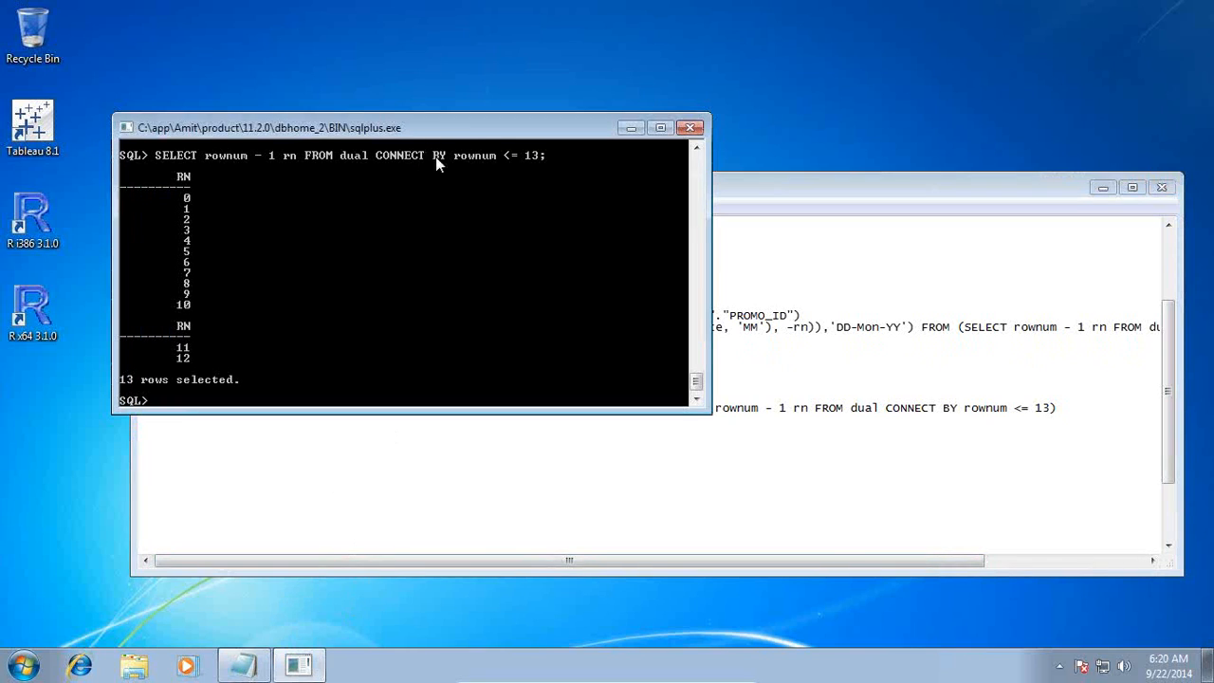
double_click(17, 119)
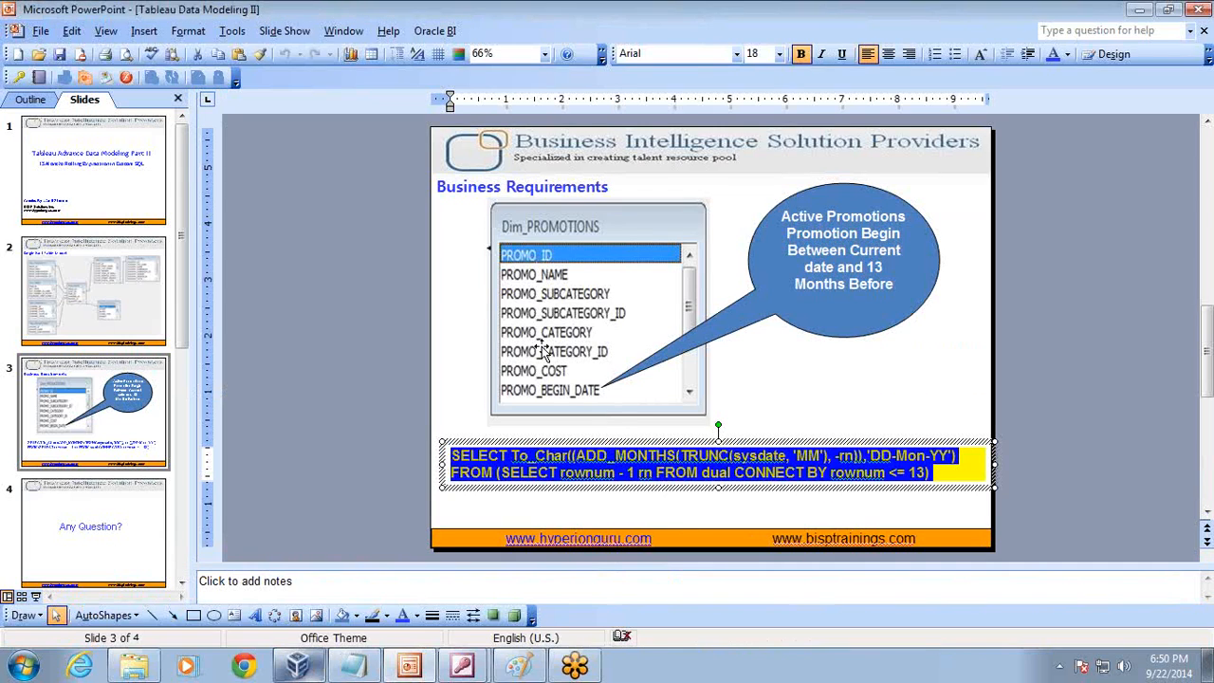
Review the Single Fact Table Model slide in PowerPoint and return to Tableau
key(Page_Up)
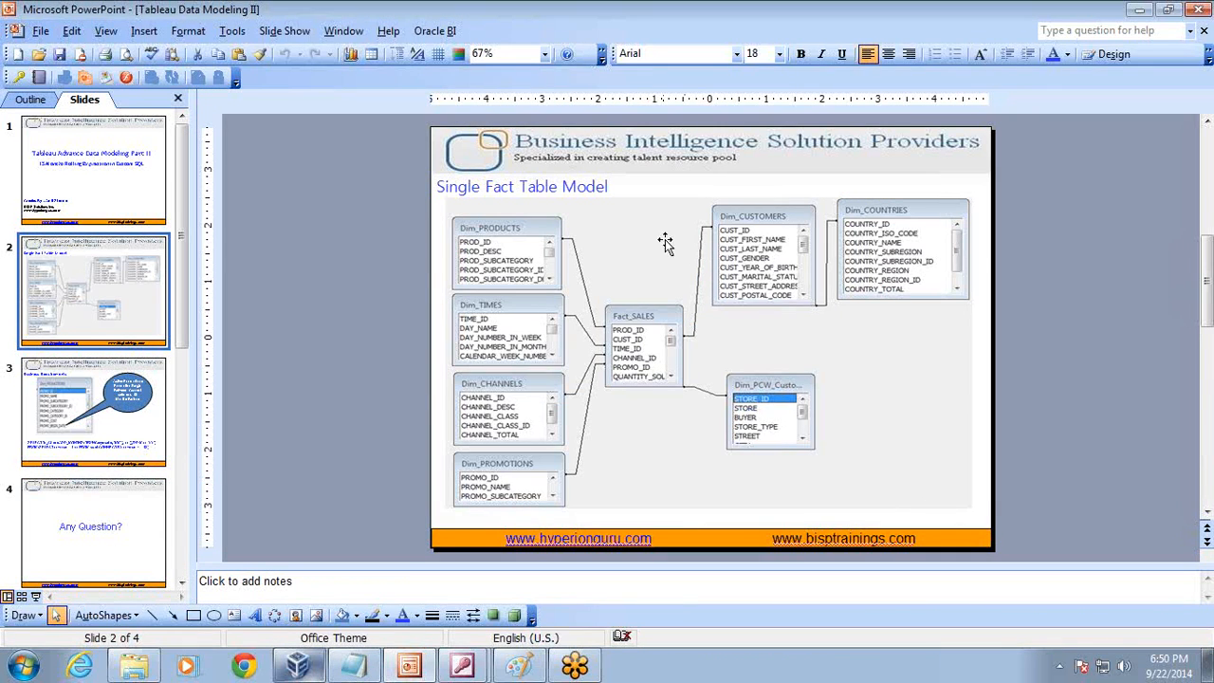
click(638, 316)
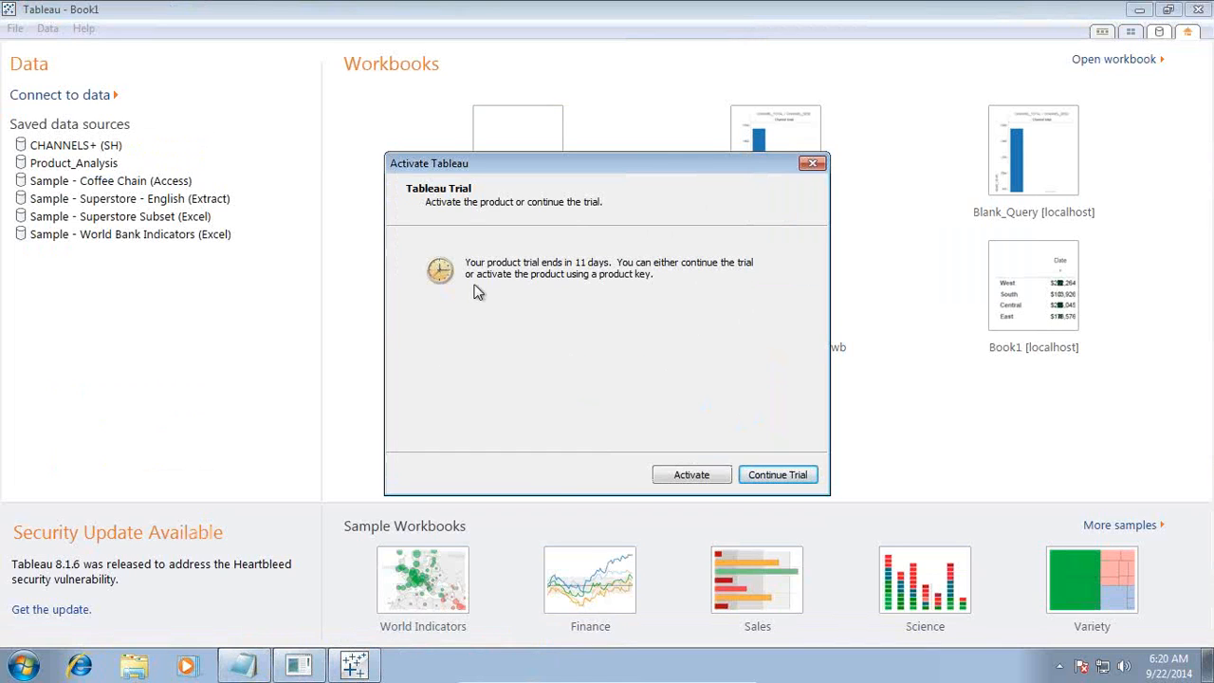
click(761, 471)
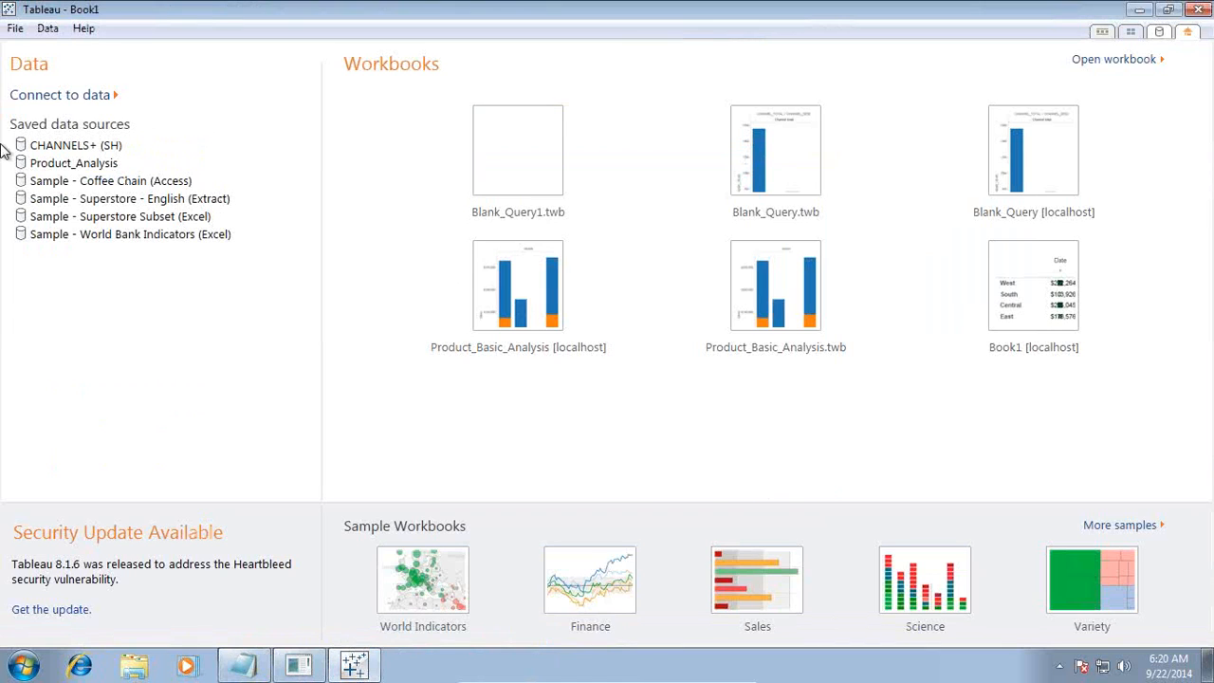
Start a new Oracle data connection with server name localhost, service name orcl and port 1521
click(83, 96)
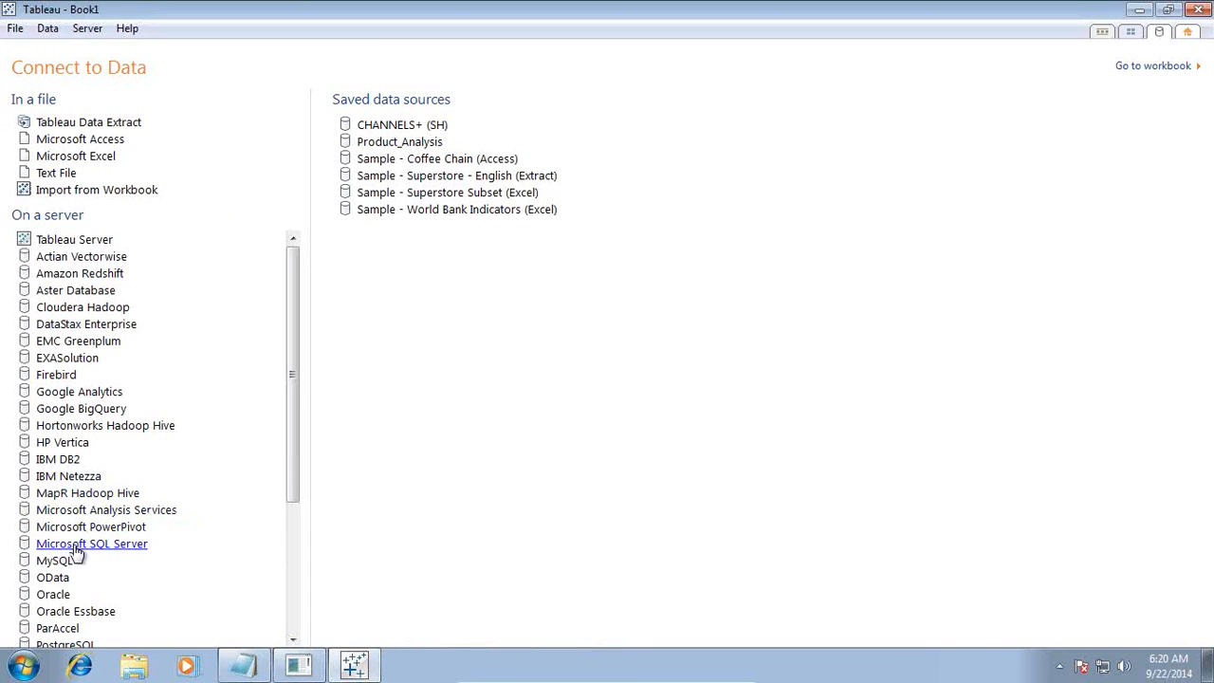
click(55, 593)
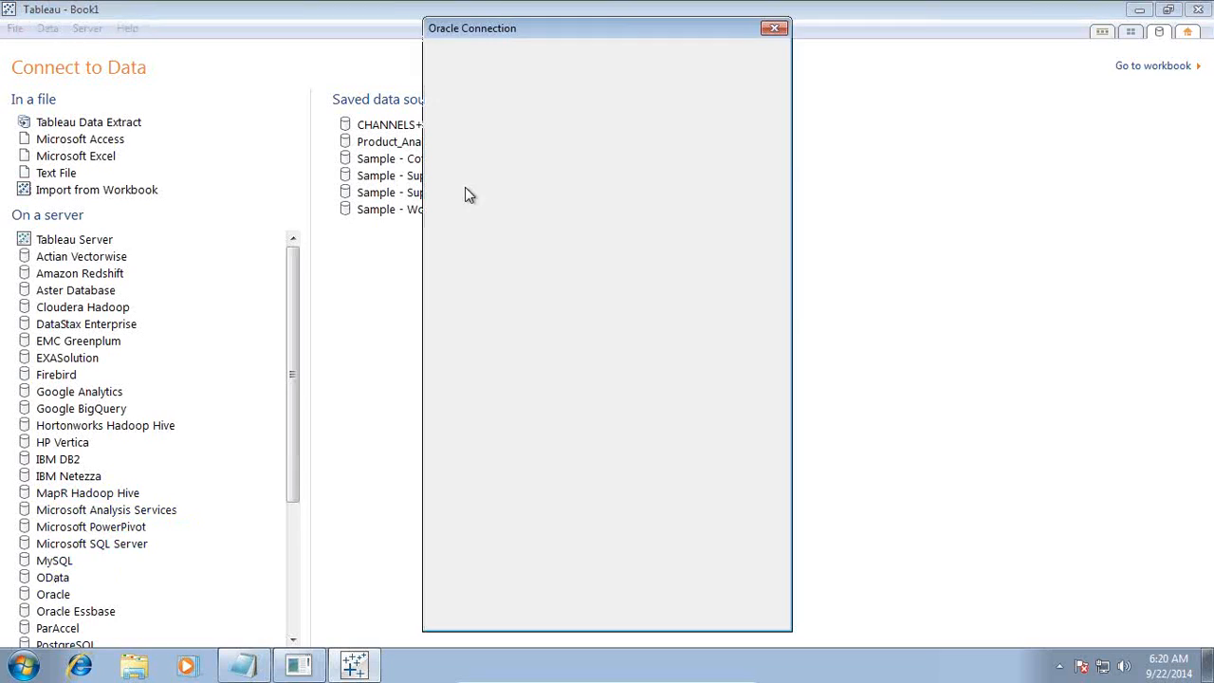
click(735, 76)
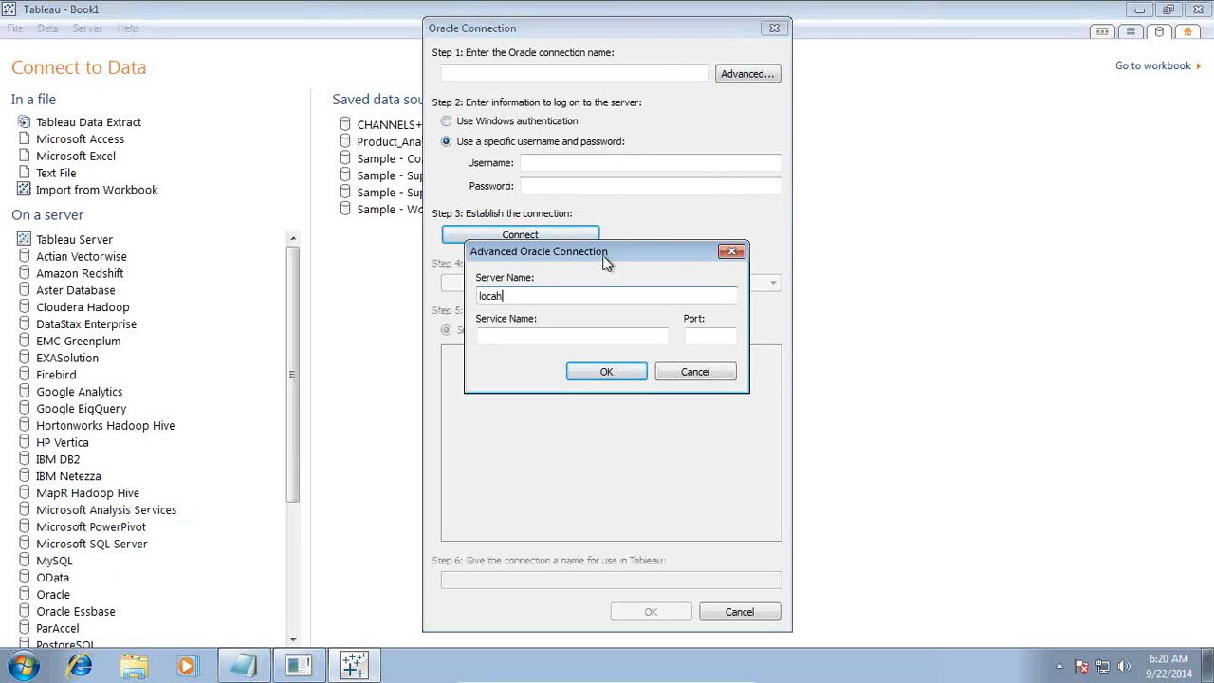
text(locah)
key(BackSpace)
text(lhost)
key(Tab)
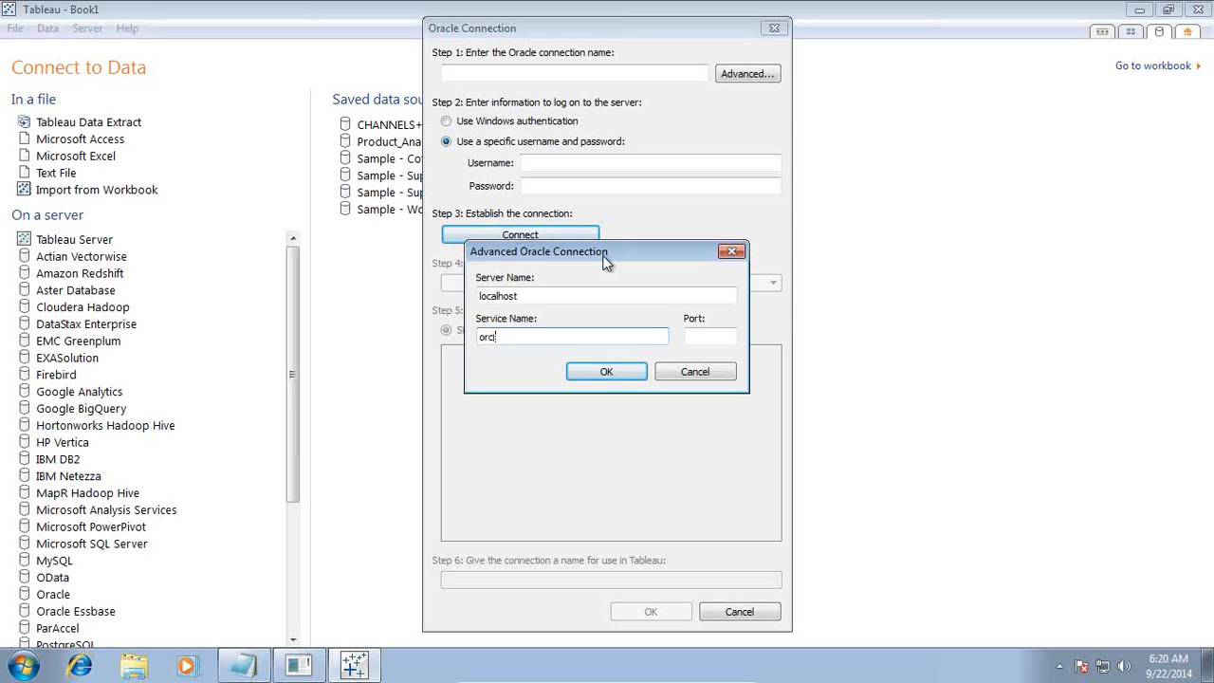
key(Tab)
text(1521)
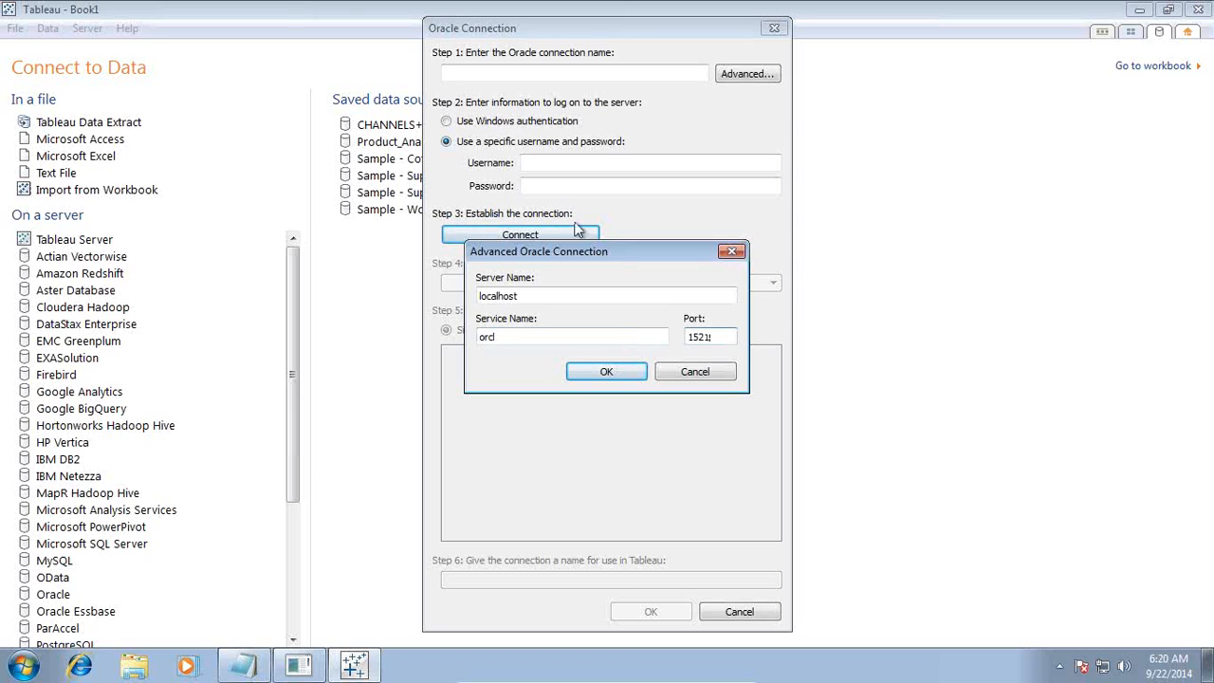
click(625, 370)
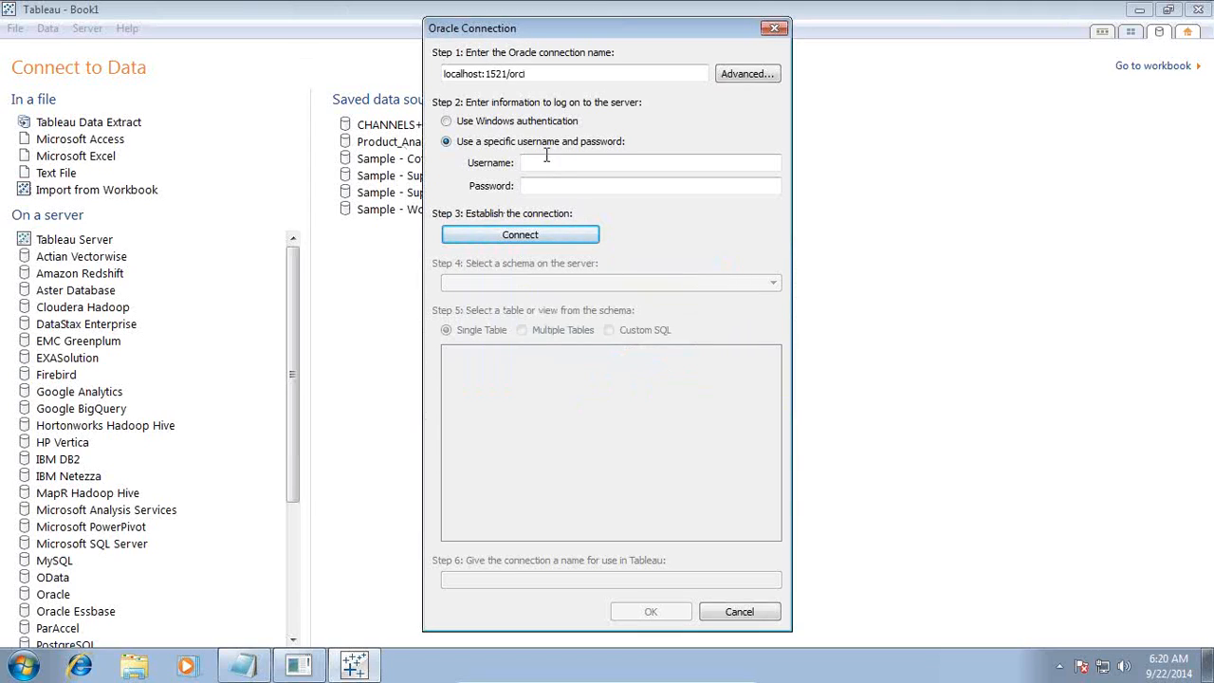
Log on to the Oracle server with the username sh and the account password, and establish the connection
click(545, 166)
text(sh)
key(Tab)
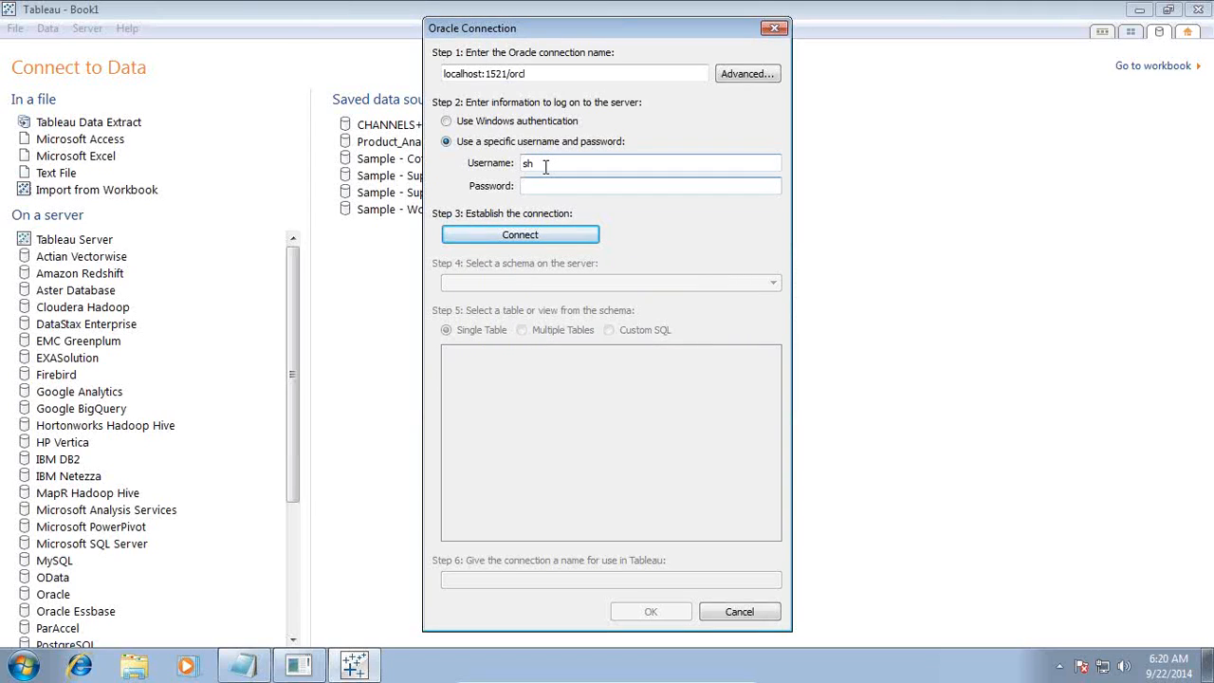
text(●●●●●●●)
click(546, 232)
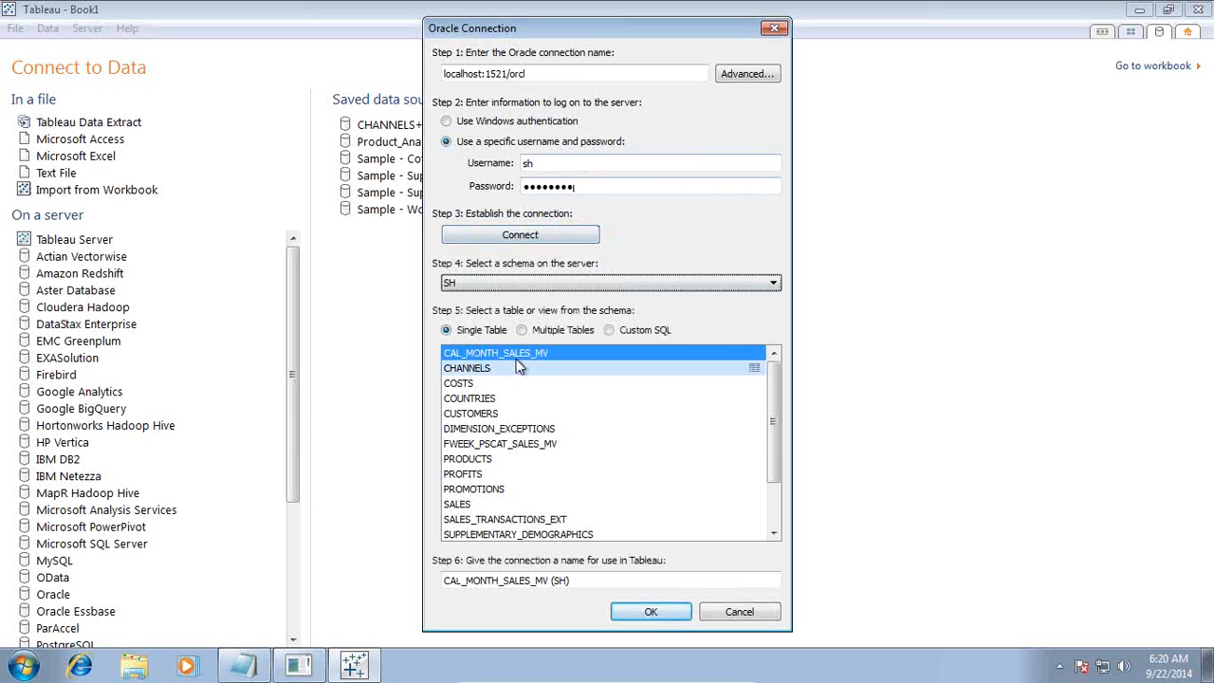
Select the SALES table of the SH schema as the base table and set the connection to Multiple Tables
click(524, 333)
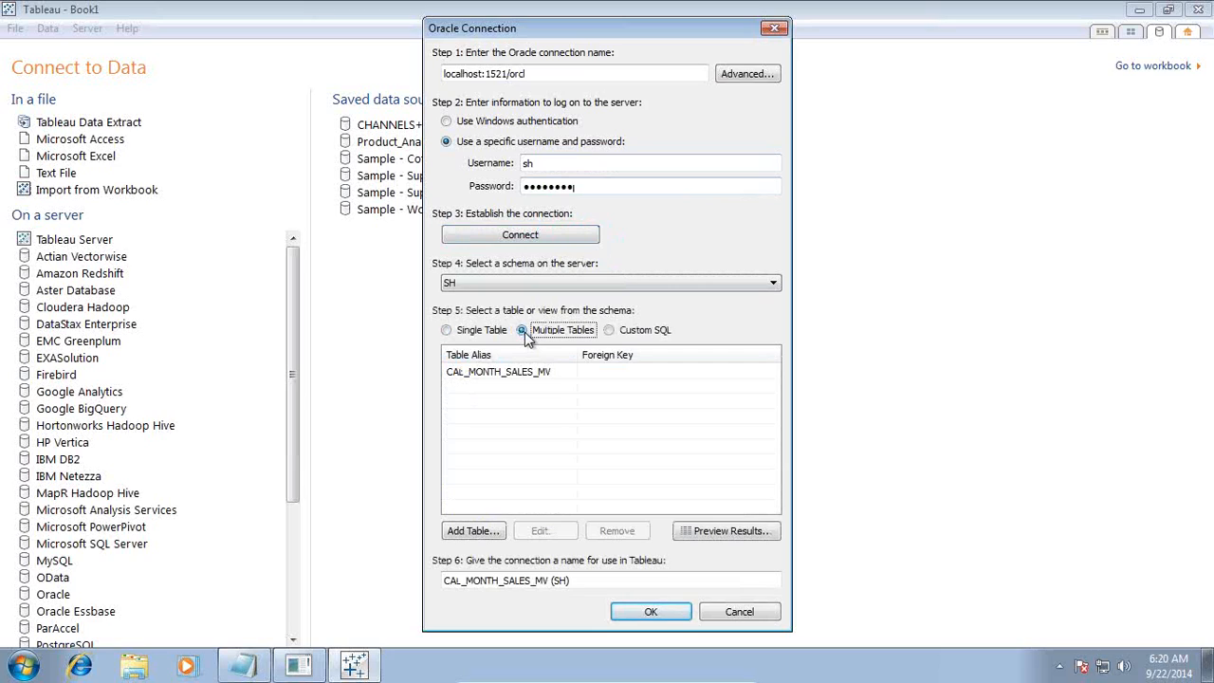
click(447, 330)
click(474, 503)
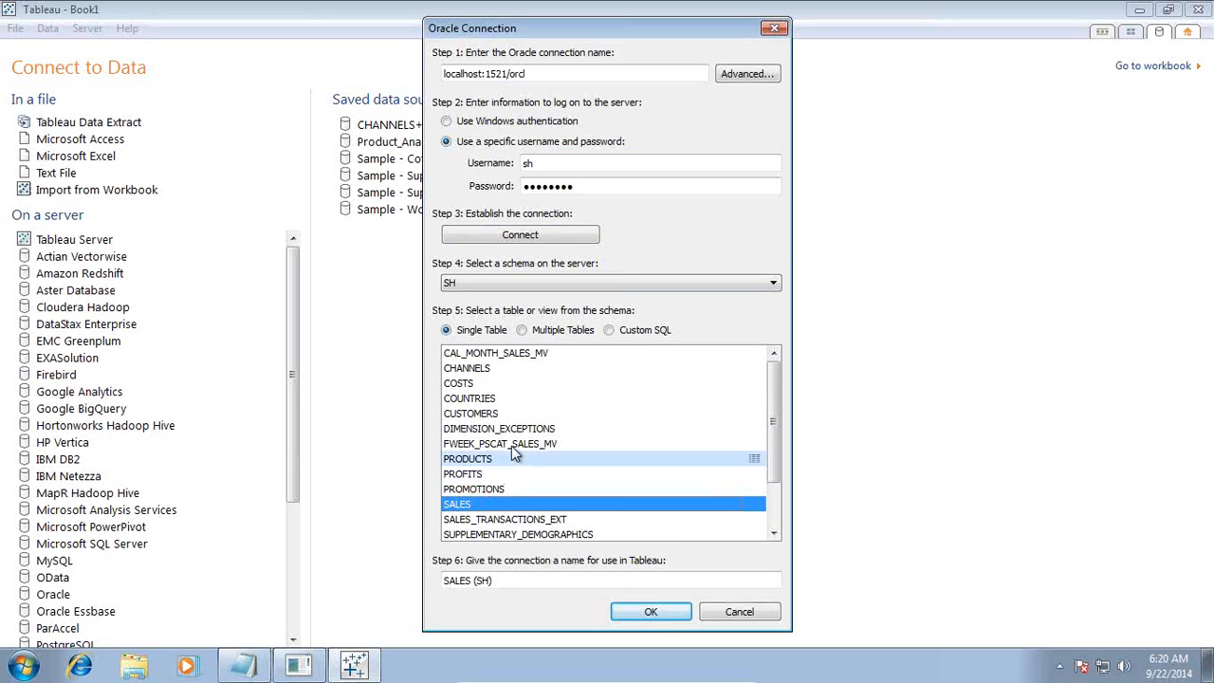
click(523, 332)
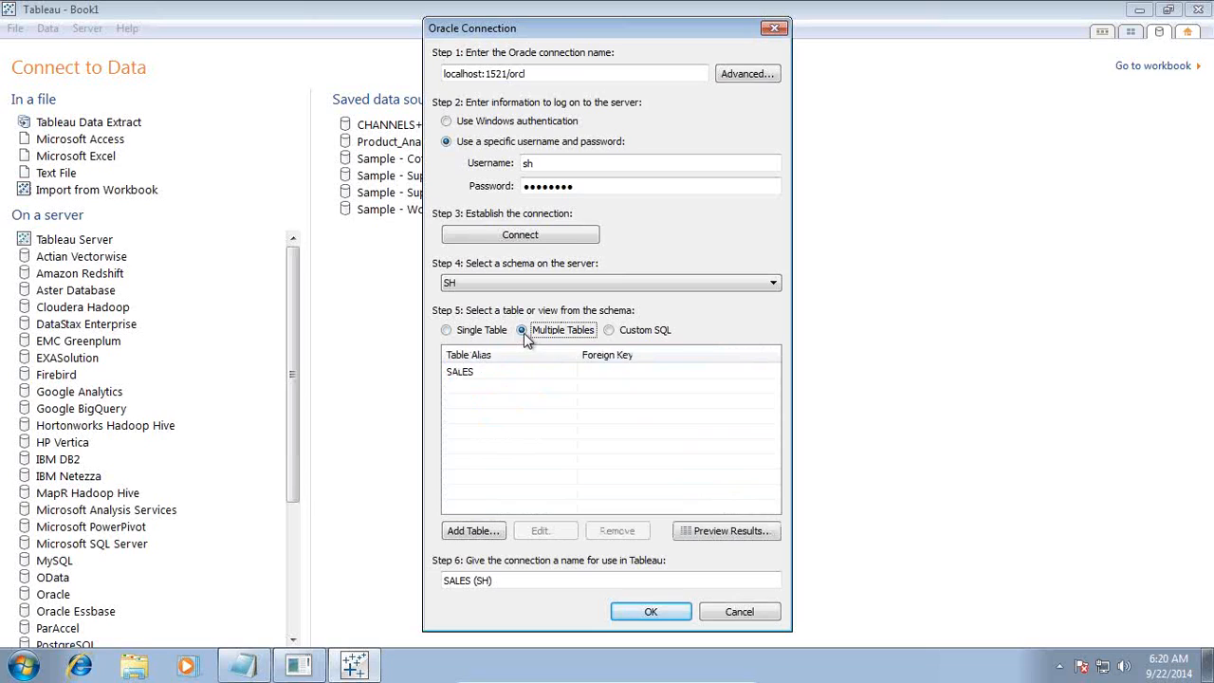
Add the PROMOTIONS table of the SH schema, with all its fields, to the multiple-table connection
click(474, 533)
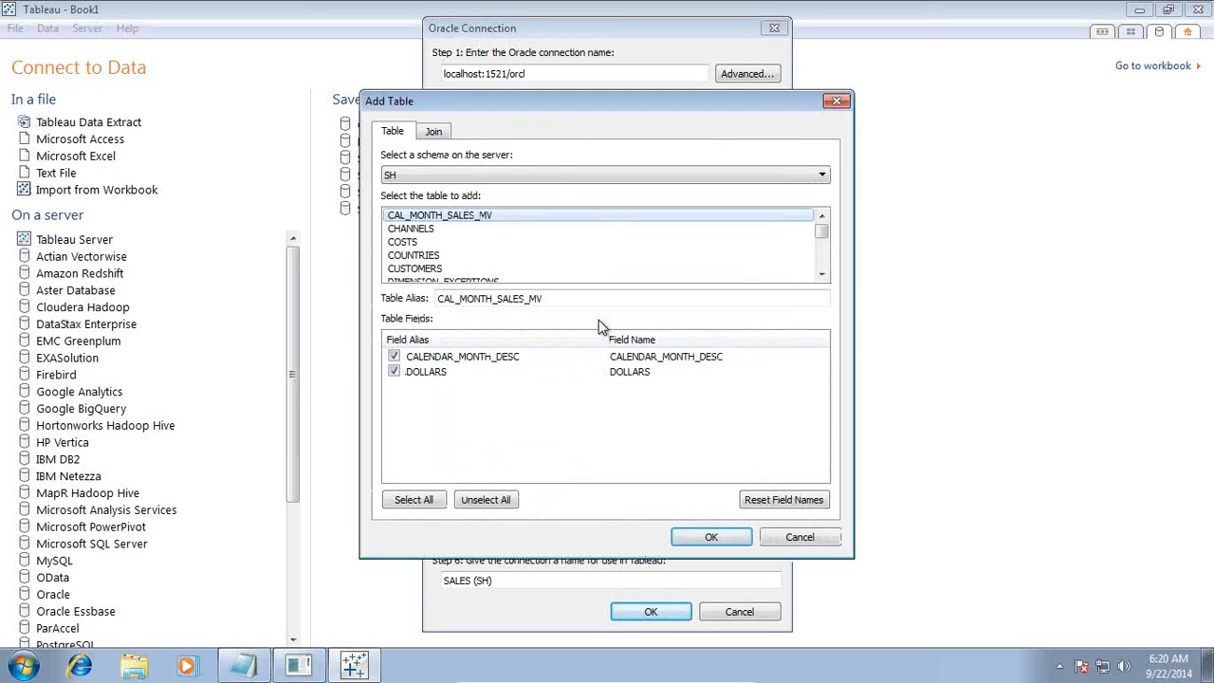
click(821, 274)
click(821, 274)
click(821, 274)
click(821, 274)
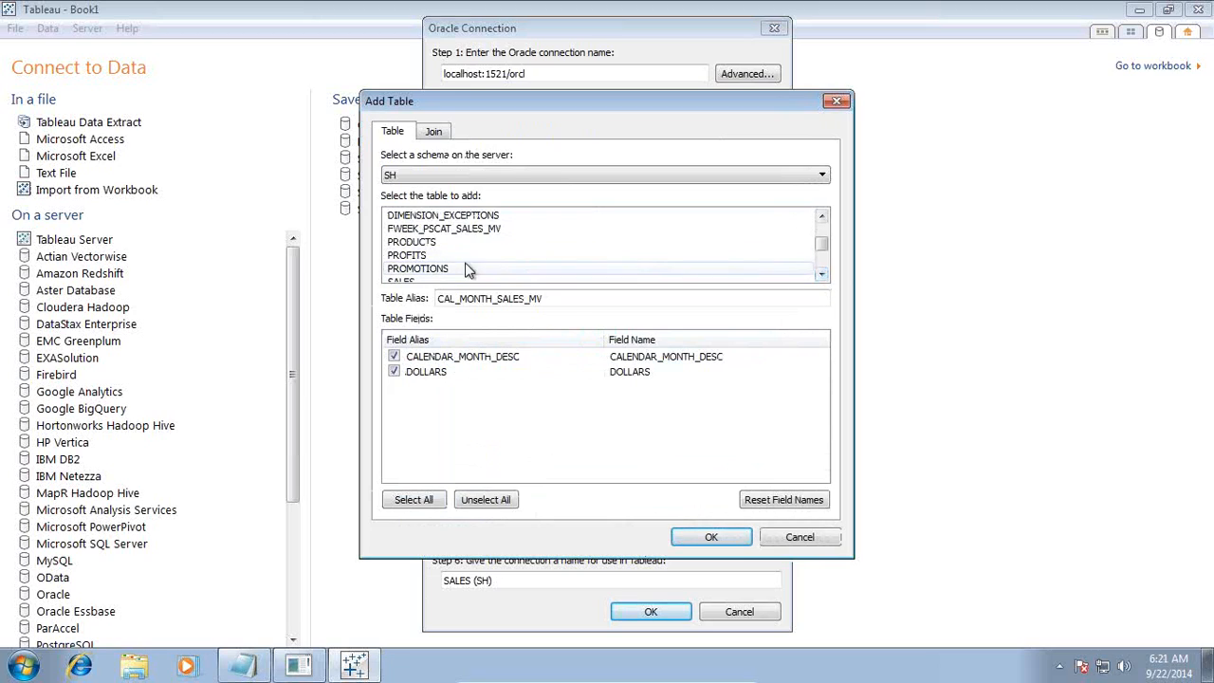
click(435, 269)
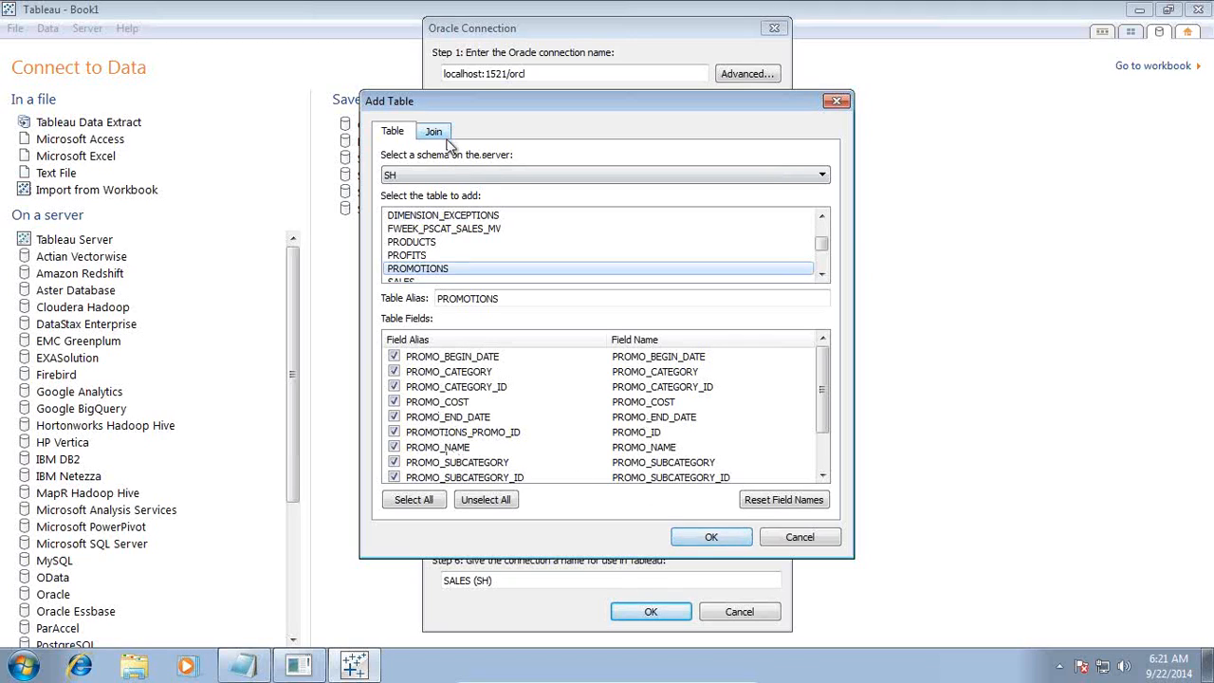
click(711, 537)
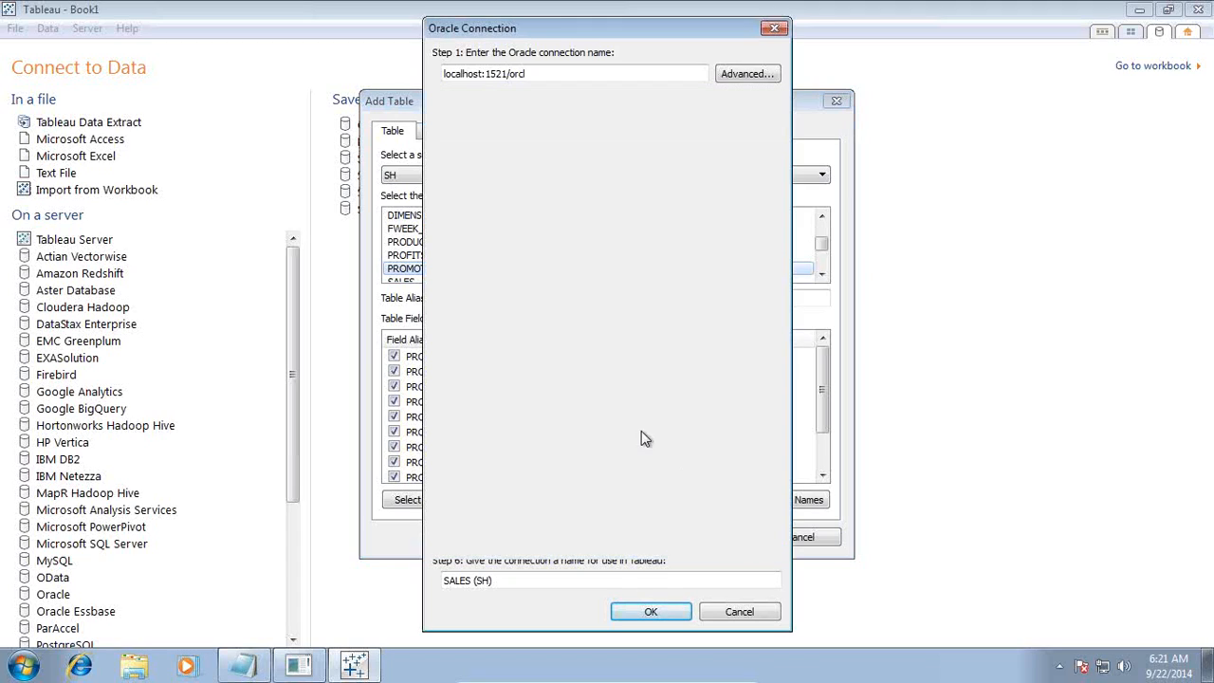
Convert the joined tables to custom SQL and open the generated query in the larger SQL editor
click(609, 330)
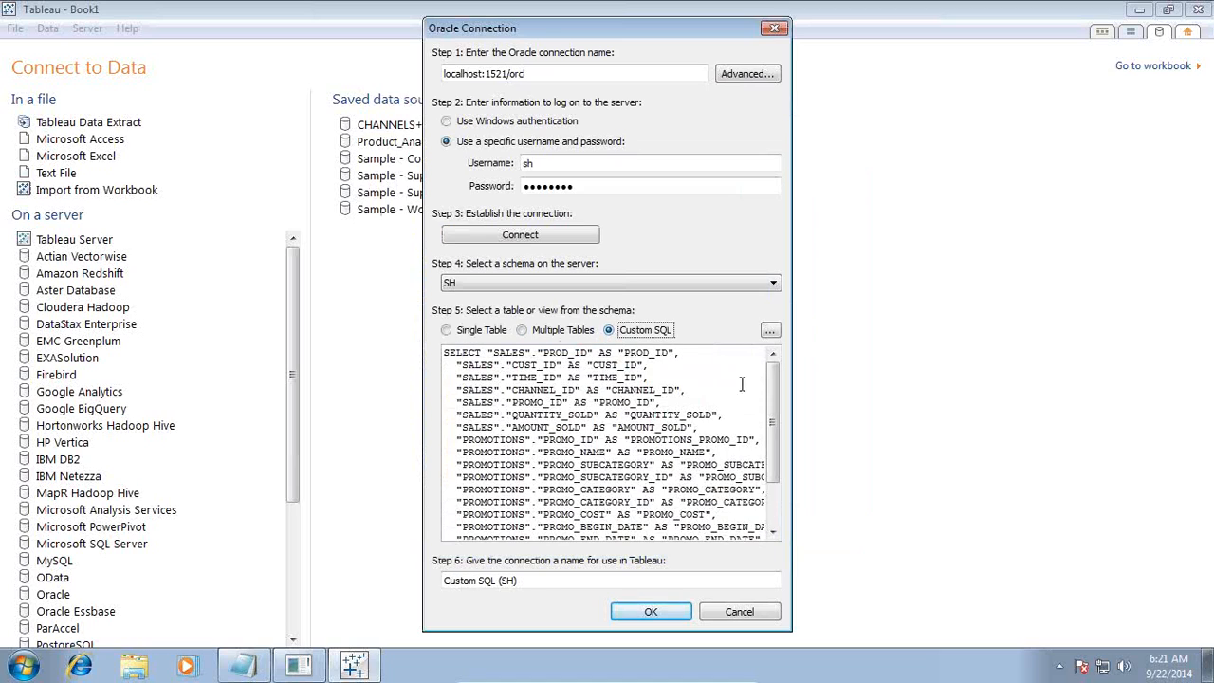
scroll(773, 508, down, 3)
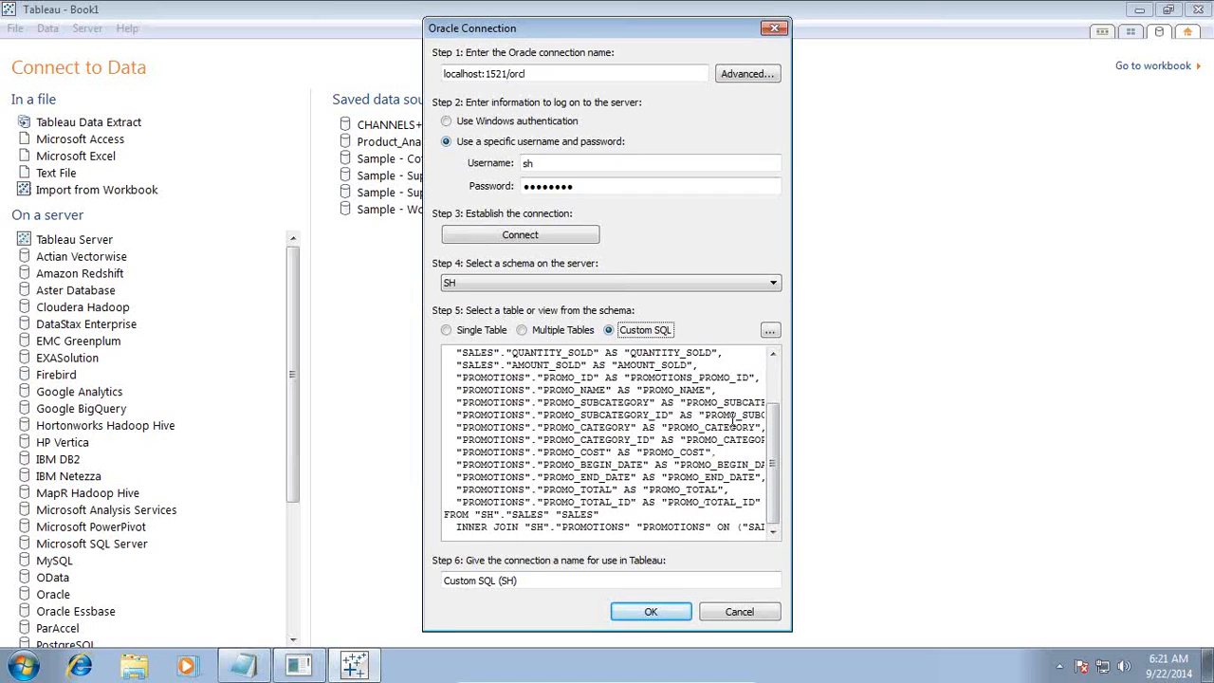
click(769, 331)
key(ctrl+a)
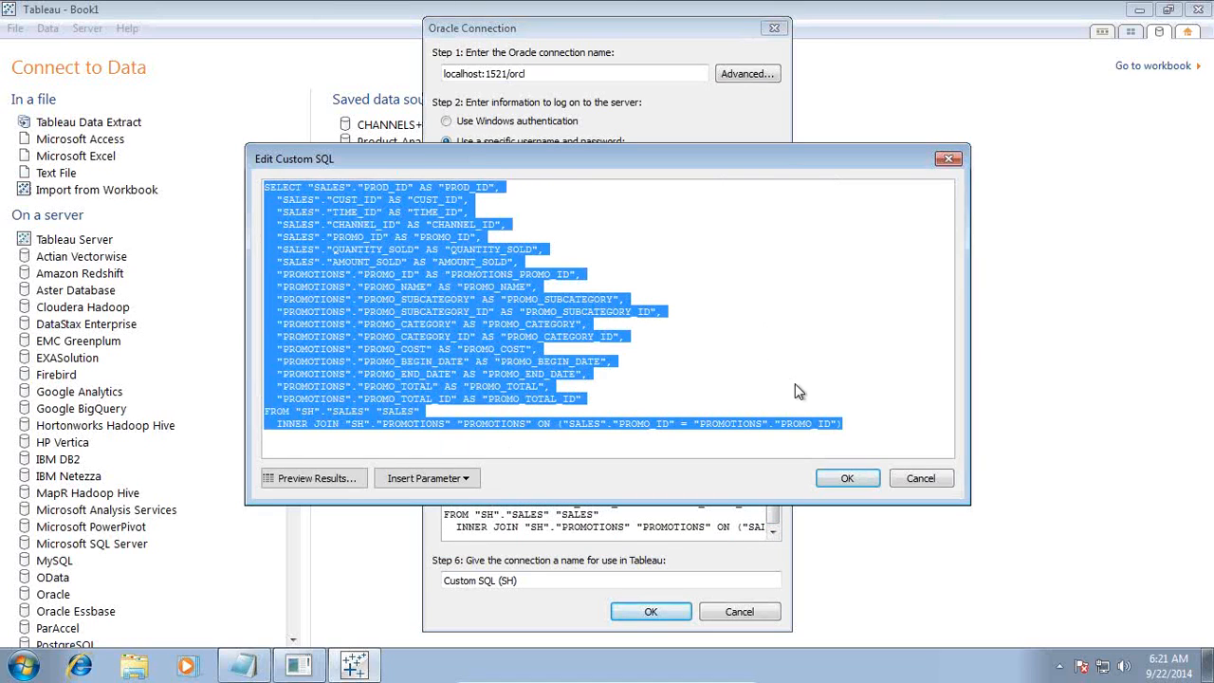
Append a new line after the INNER JOIN reading and "PROMOTIONS"."PROMO_BEGIN_DATE", copying the column reference from the SELECT list
click(866, 425)
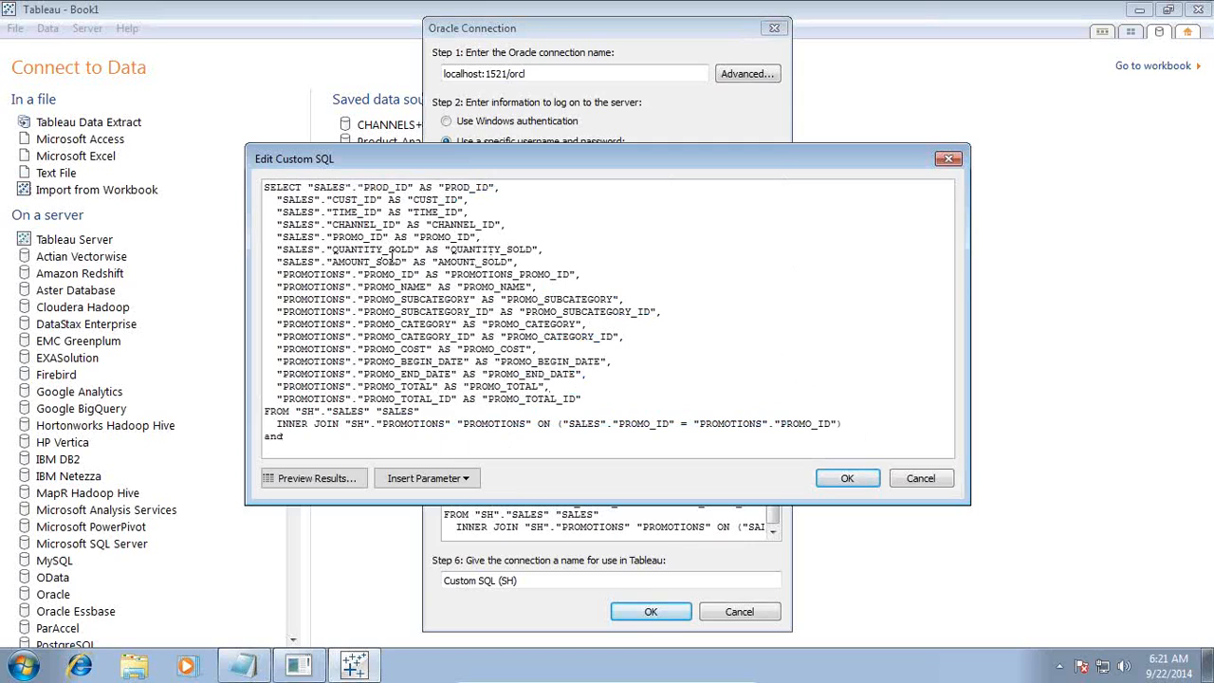
key(Return)
drag(472, 362, 277, 361)
key(ctrl+c)
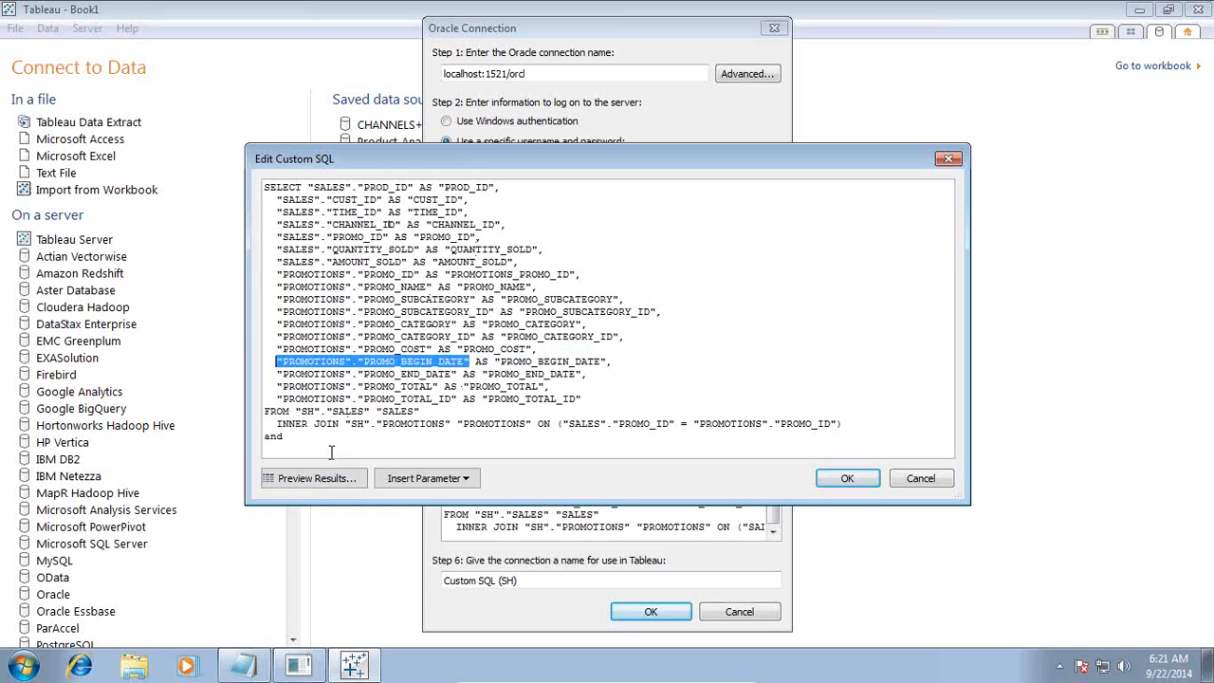
click(330, 438)
key(ctrl+v)
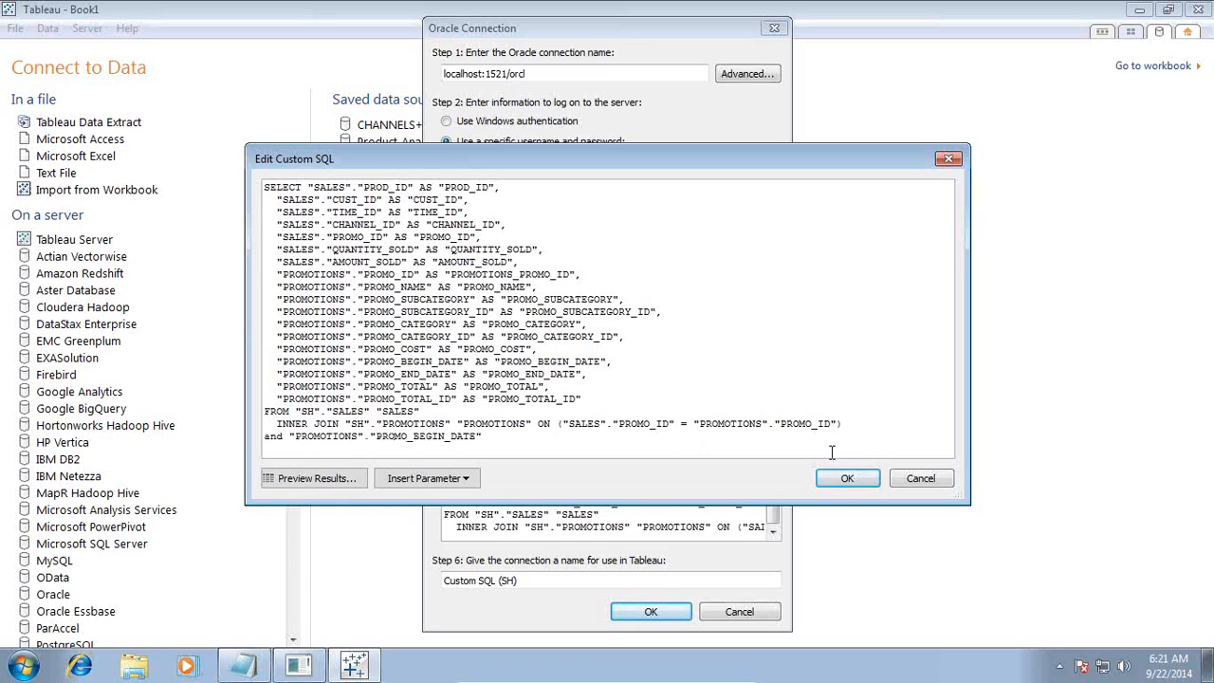
Extend the condition with between, then start a new line with and followed by the copied PROMO_BEGIN_DATE reference
text(between)
key(Return)
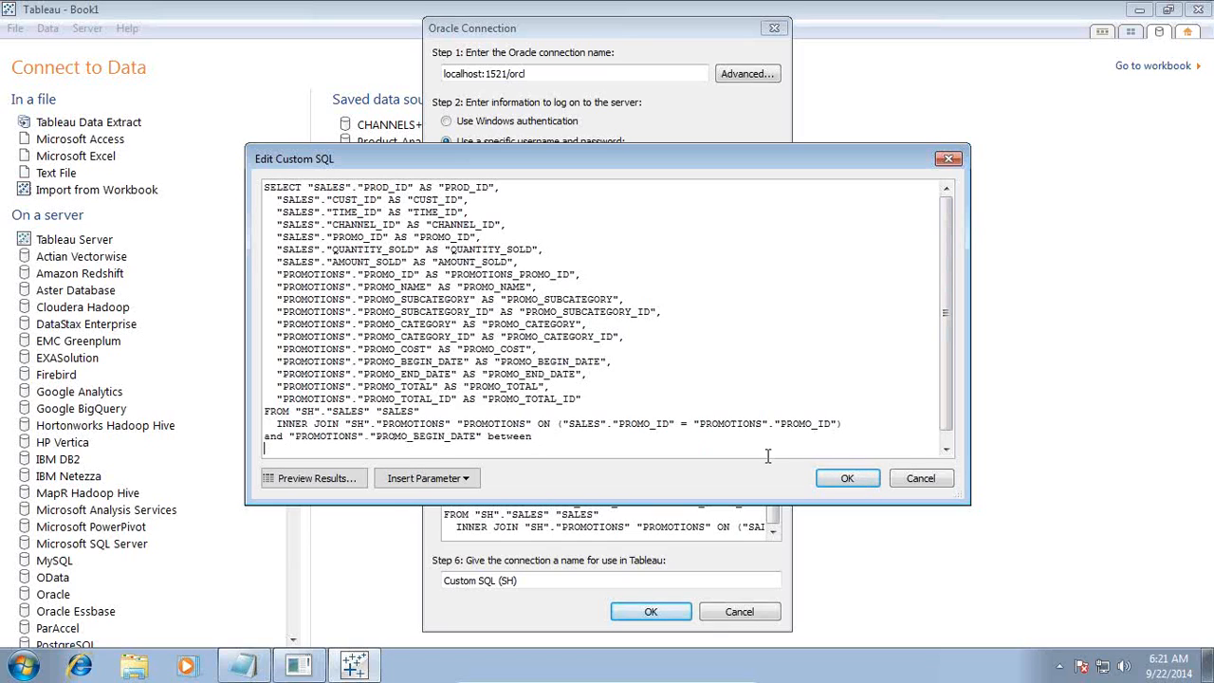
text(and)
key(Return)
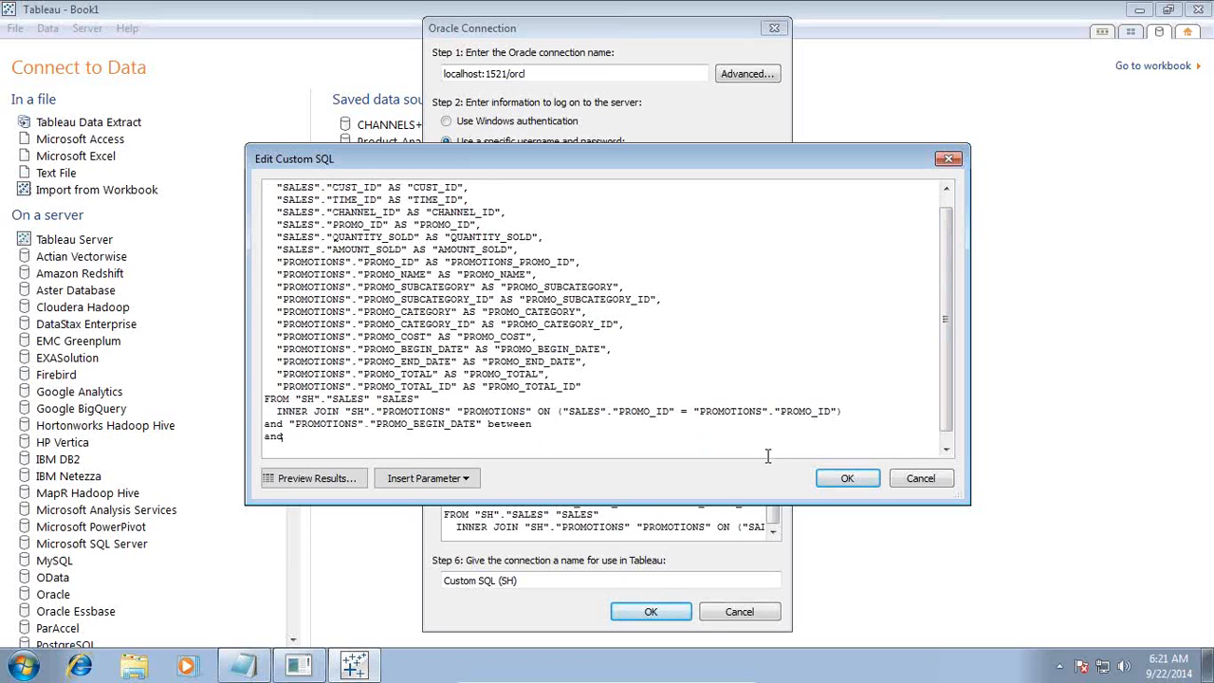
key(ctrl+v)
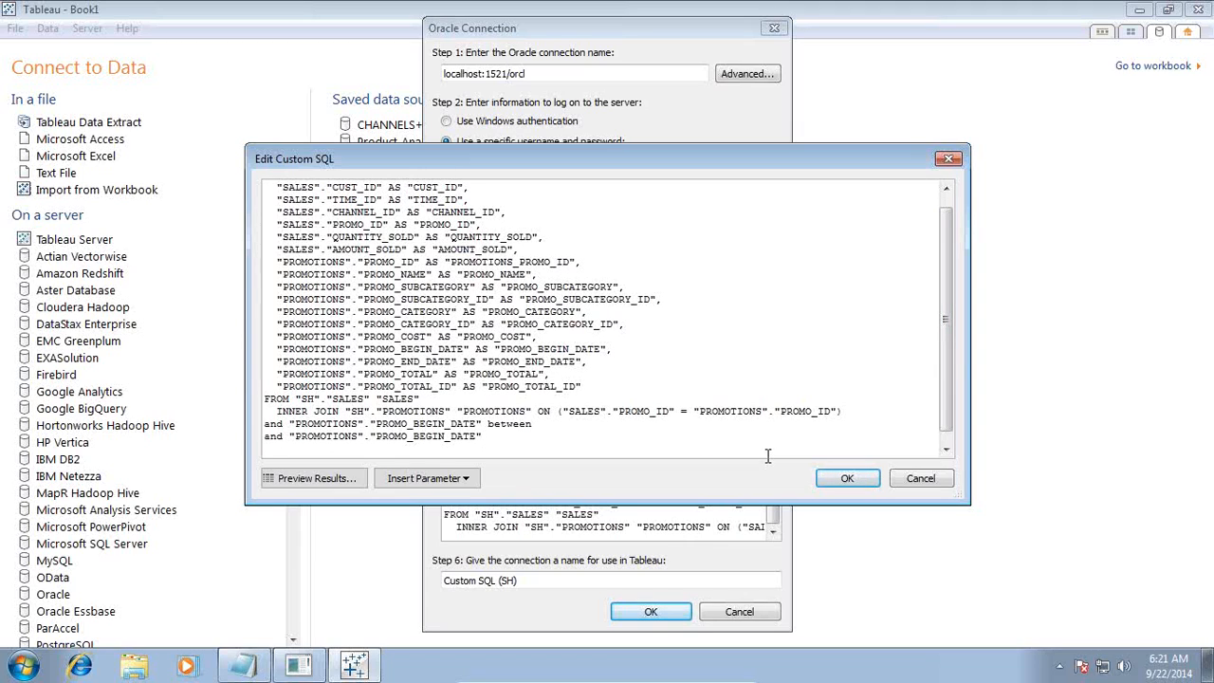
Replace the column reference after the last and with the 13-month SELECT To_Char((ADD_MONTHS(...))) query copied from Notepad
click(248, 664)
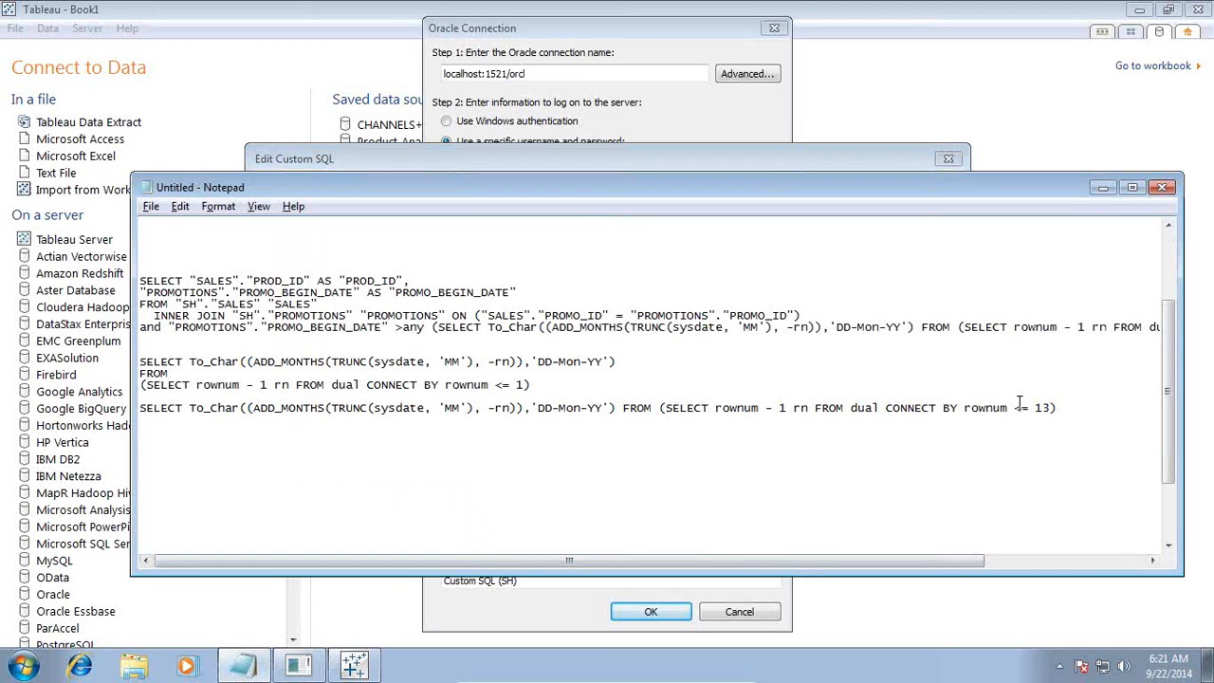
drag(1064, 410, 120, 391)
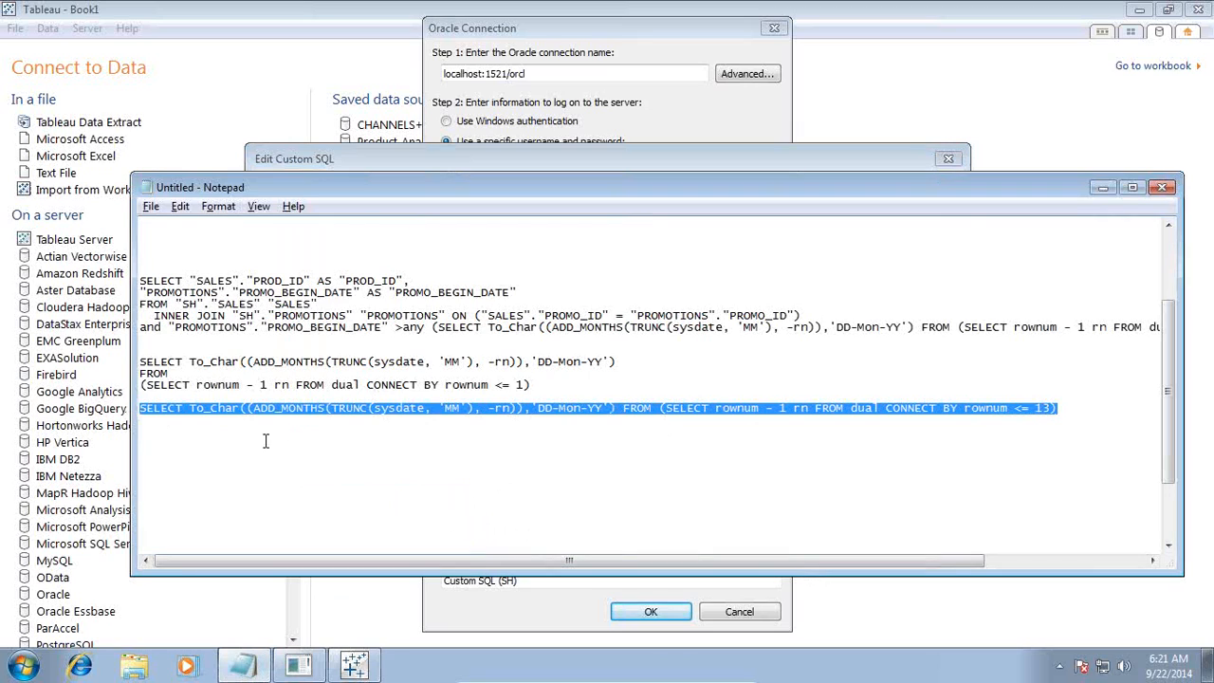
key(alt+Tab)
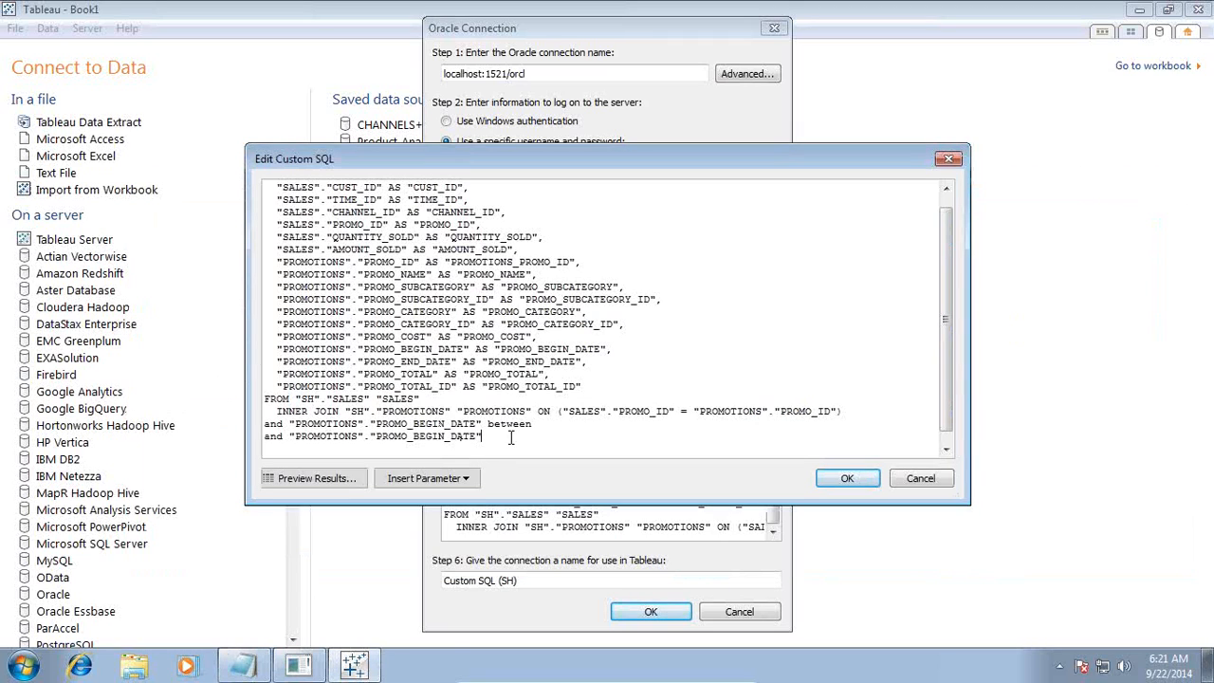
drag(486, 437, 289, 440)
key(ctrl+v)
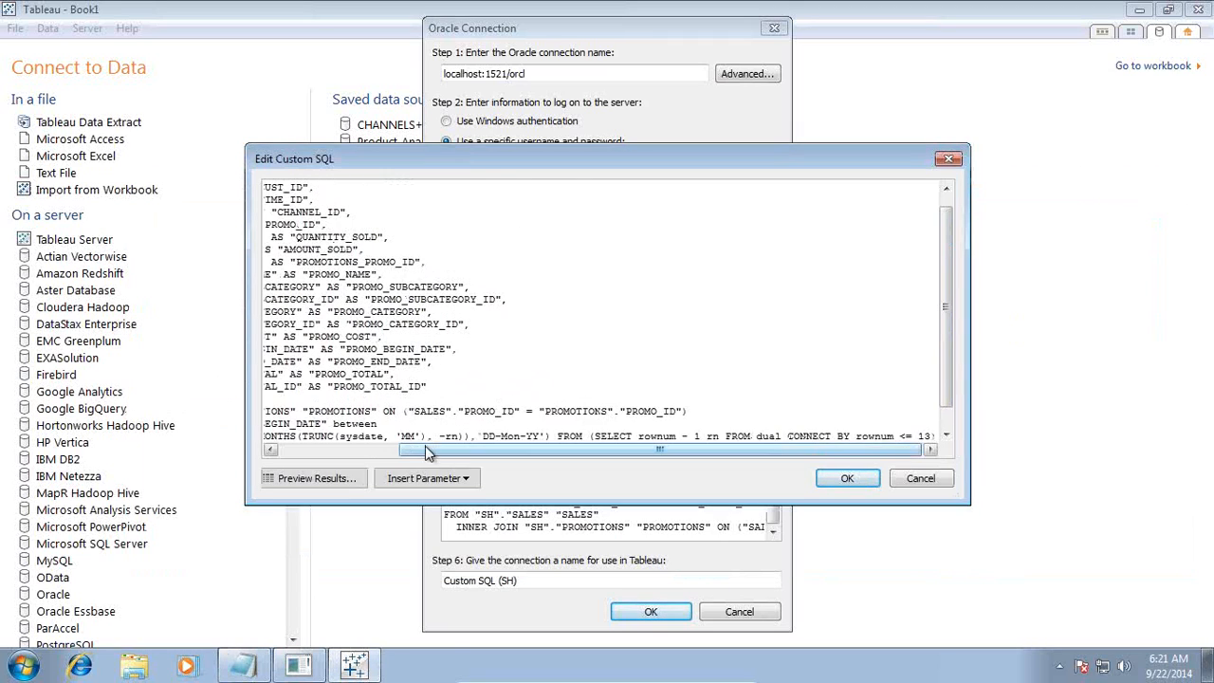
Consult the date queries in Notepad and enter To_Char(TRUNC(sysdate, 'MM'),'DD-Mon-YY') as the first value of the between range
key(alt+Tab)
click(488, 415)
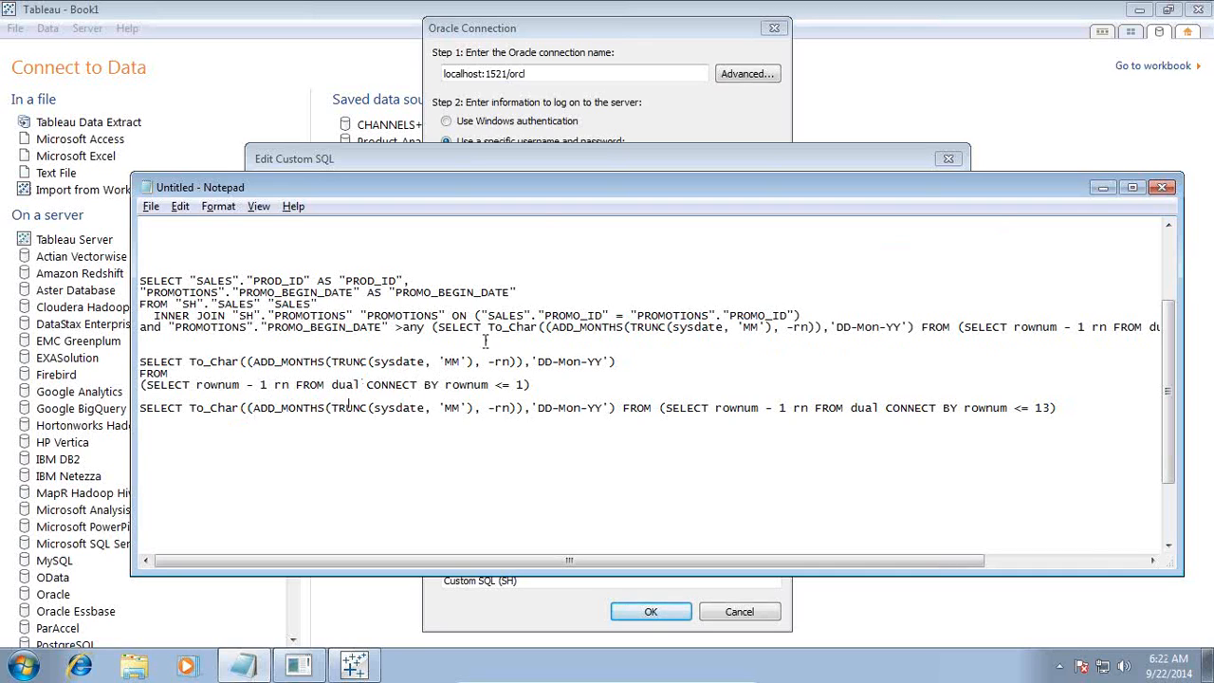
drag(539, 187, 580, 305)
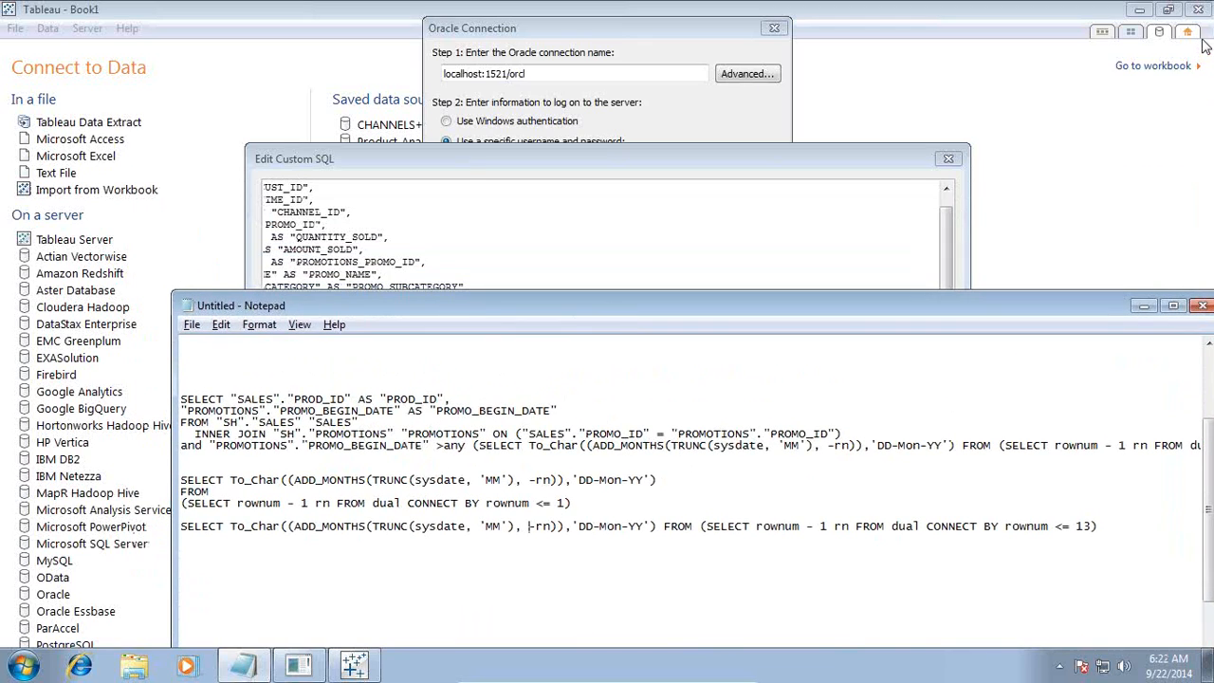
click(1001, 180)
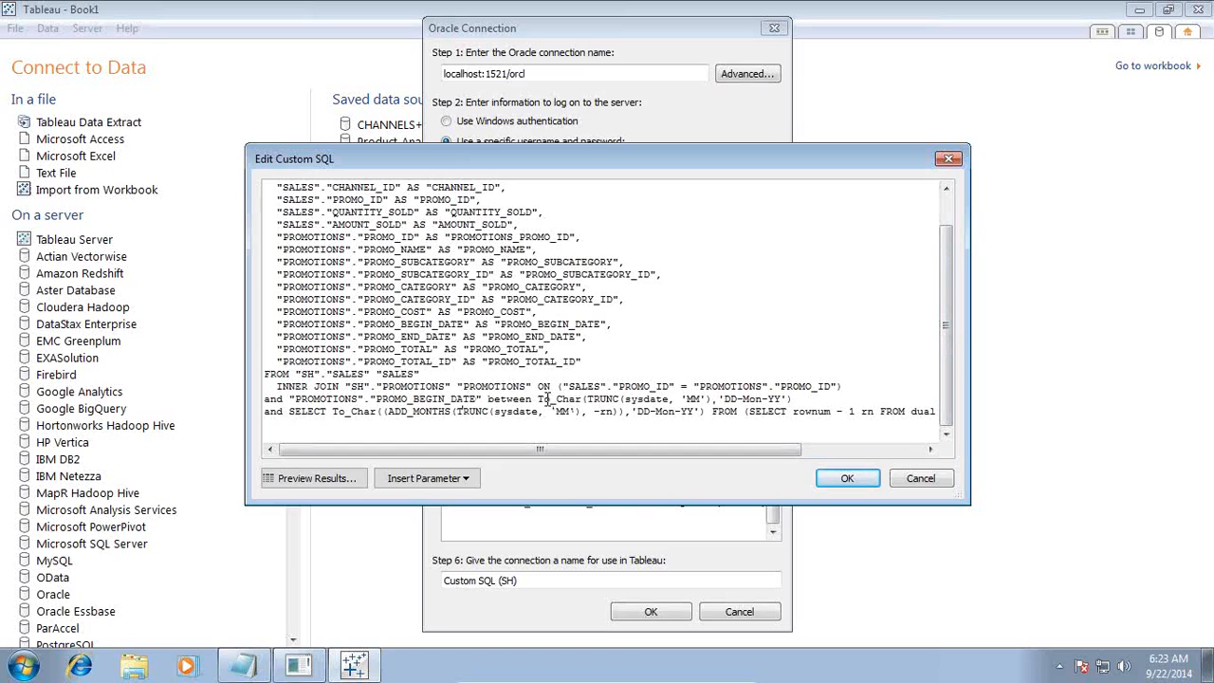
Enclose the whole 13-month SELECT subquery on the last line in parentheses
drag(547, 399, 785, 399)
click(760, 414)
drag(490, 399, 289, 411)
click(289, 412)
text(()
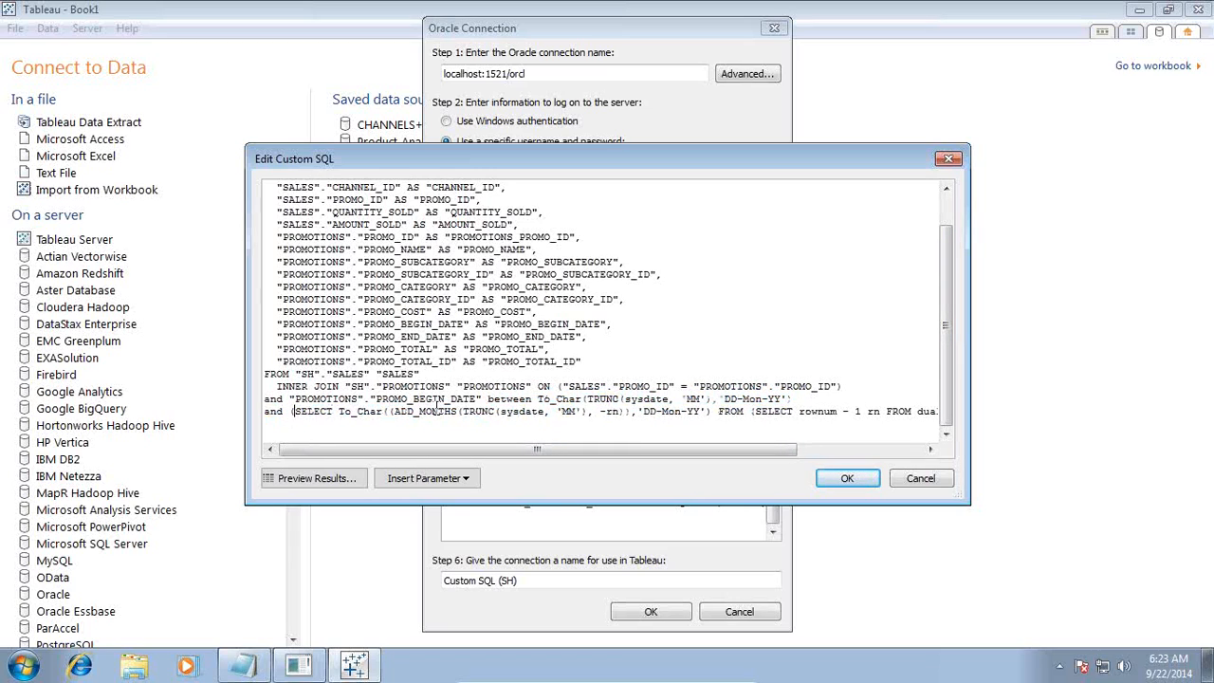
key(End)
text())
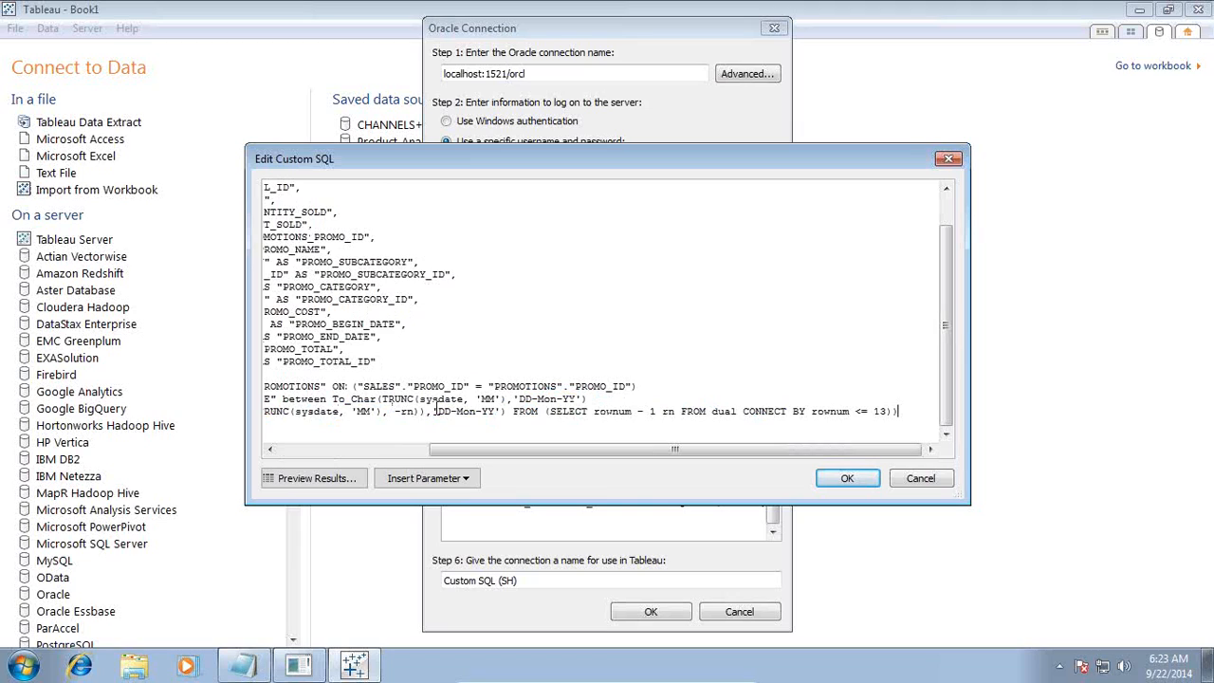
Replace the text from between through the following and with in, so PROMO_BEGIN_DATE is matched against the subquery
key(Home)
key(shift+Right)
key(shift+Right)
key(shift+Right)
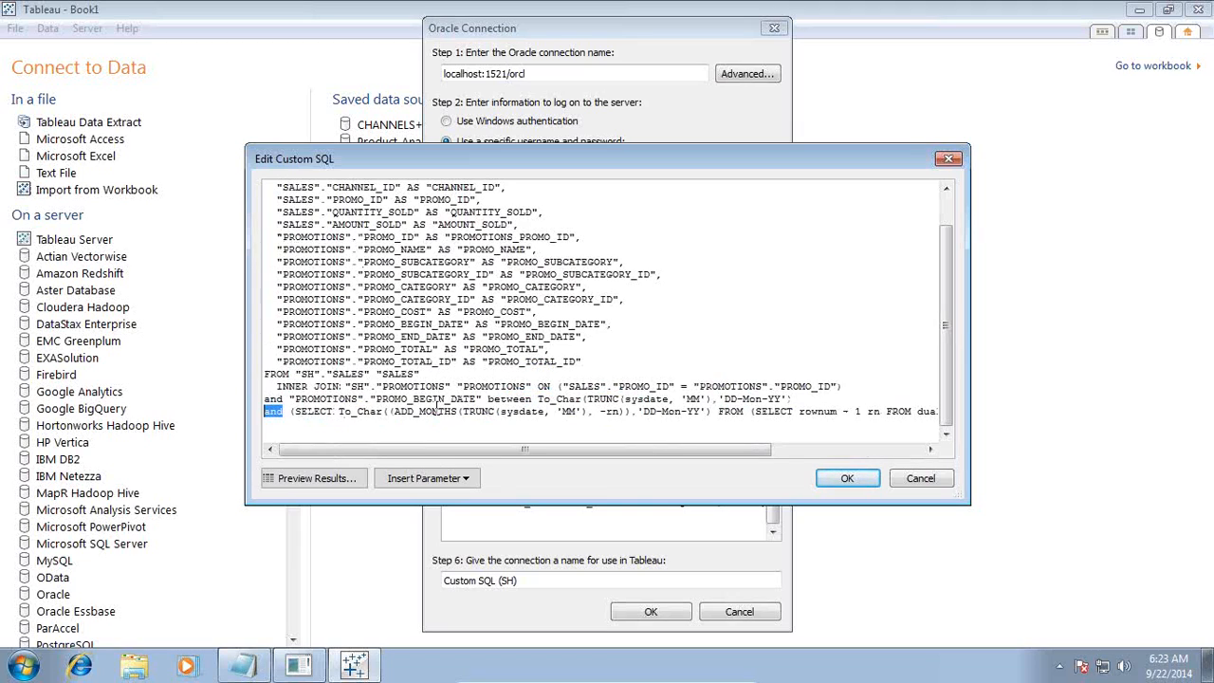
key(ctrl+shift+Left)
key(ctrl+shift+Left)
key(ctrl+shift+Left)
key(ctrl+shift+Left)
key(ctrl+shift+Left)
key(ctrl+shift+Left)
key(ctrl+shift+Left)
key(ctrl+shift+Left)
key(ctrl+shift+Left)
key(ctrl+shift+Left)
key(ctrl+shift+Left)
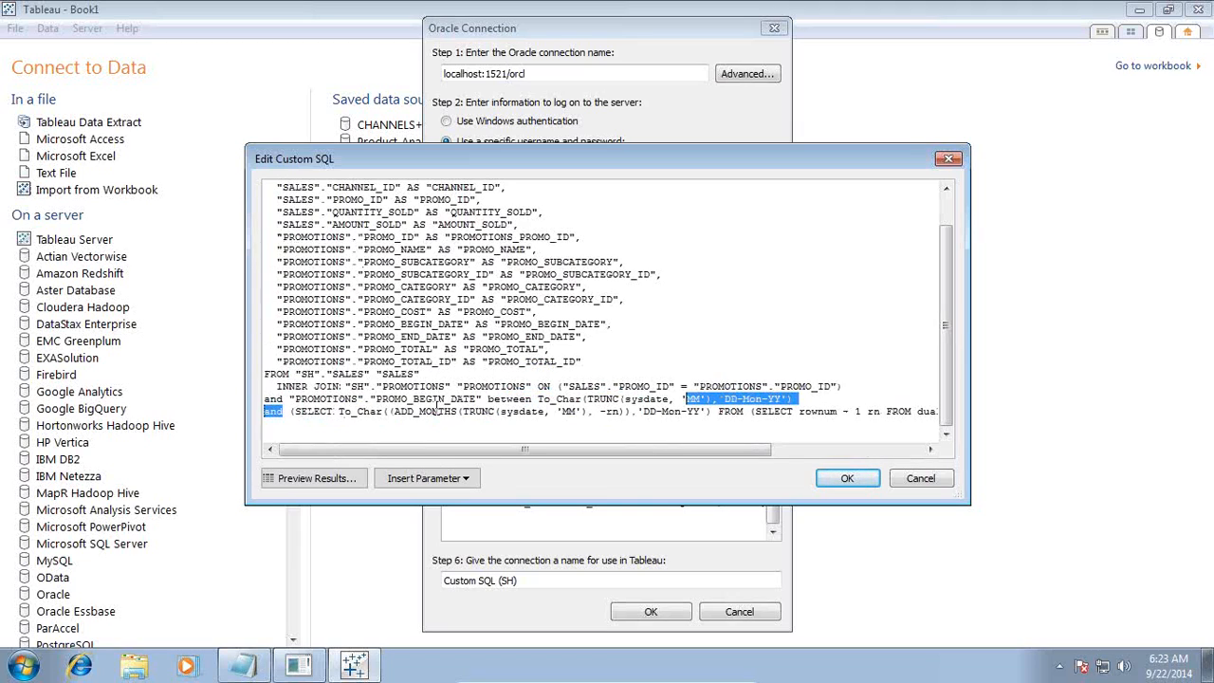
key(ctrl+shift+Left)
key(ctrl+shift+Left)
key(ctrl+shift+Left)
key(ctrl+shift+Left)
key(ctrl+shift+Left)
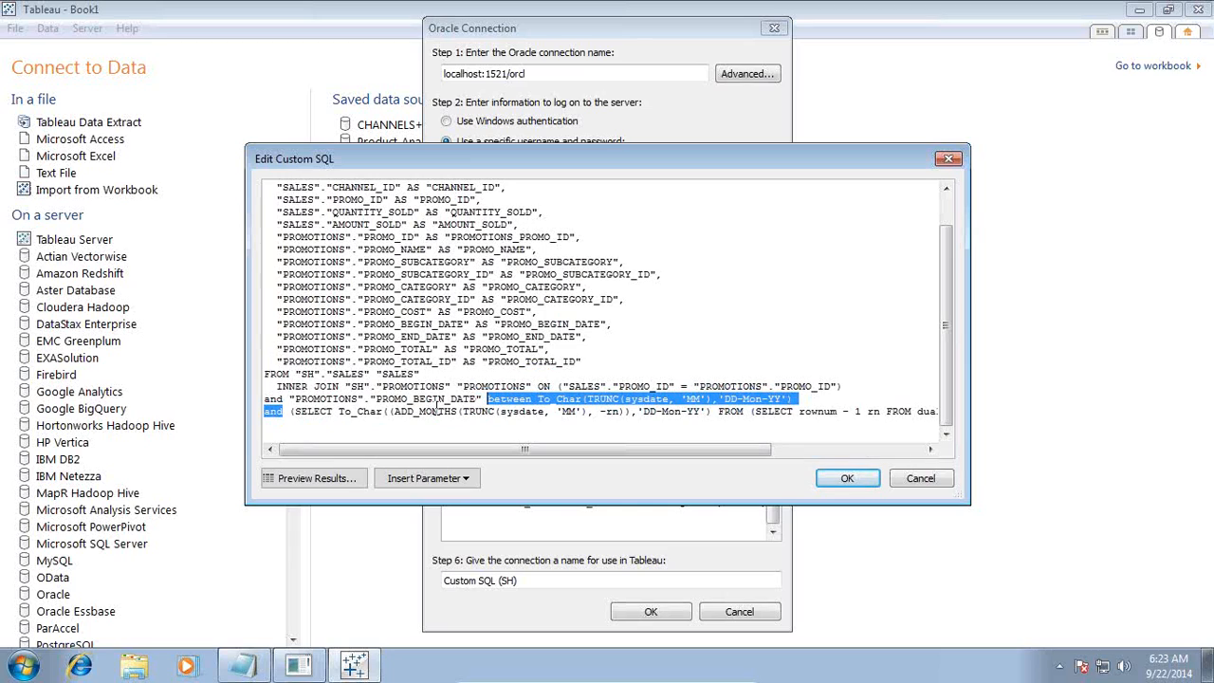
text(in)
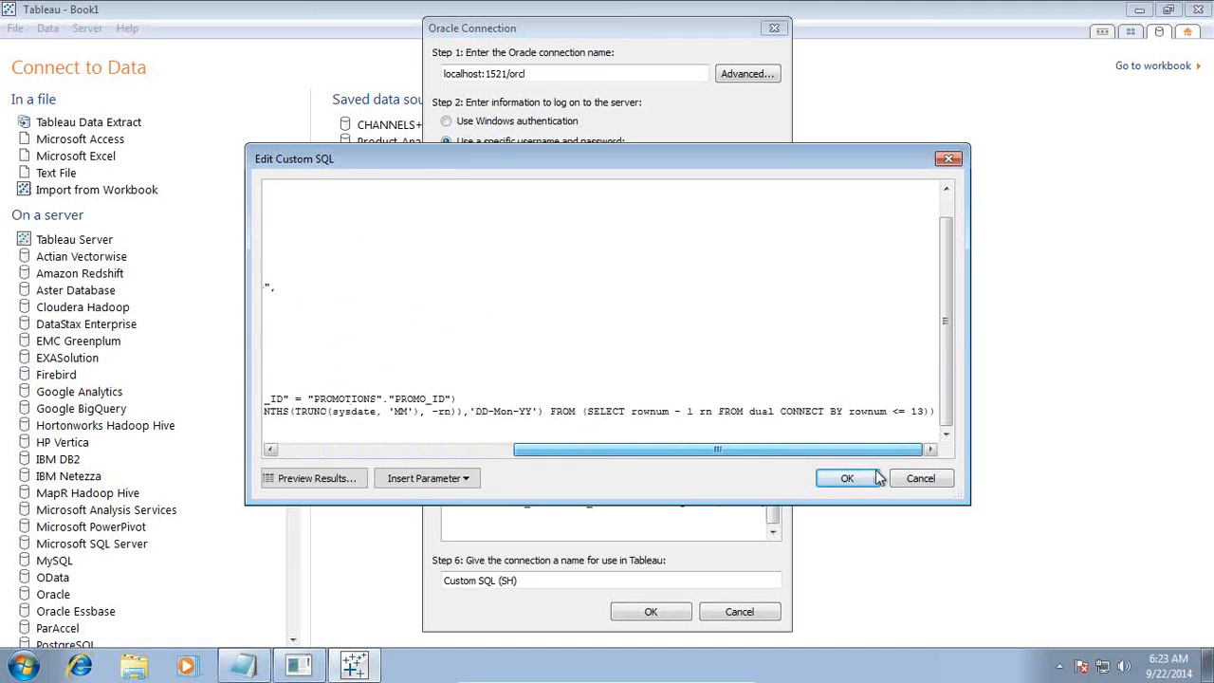
Accept the edited custom SQL and connect live to the Oracle data
click(847, 478)
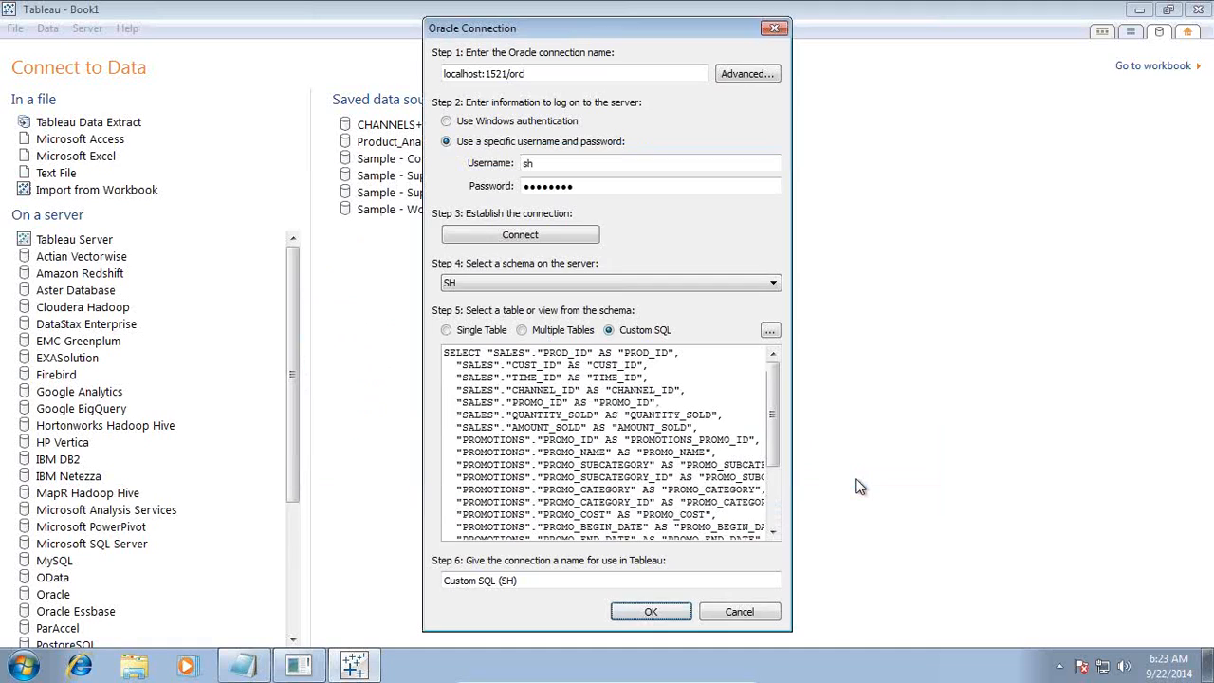
click(630, 611)
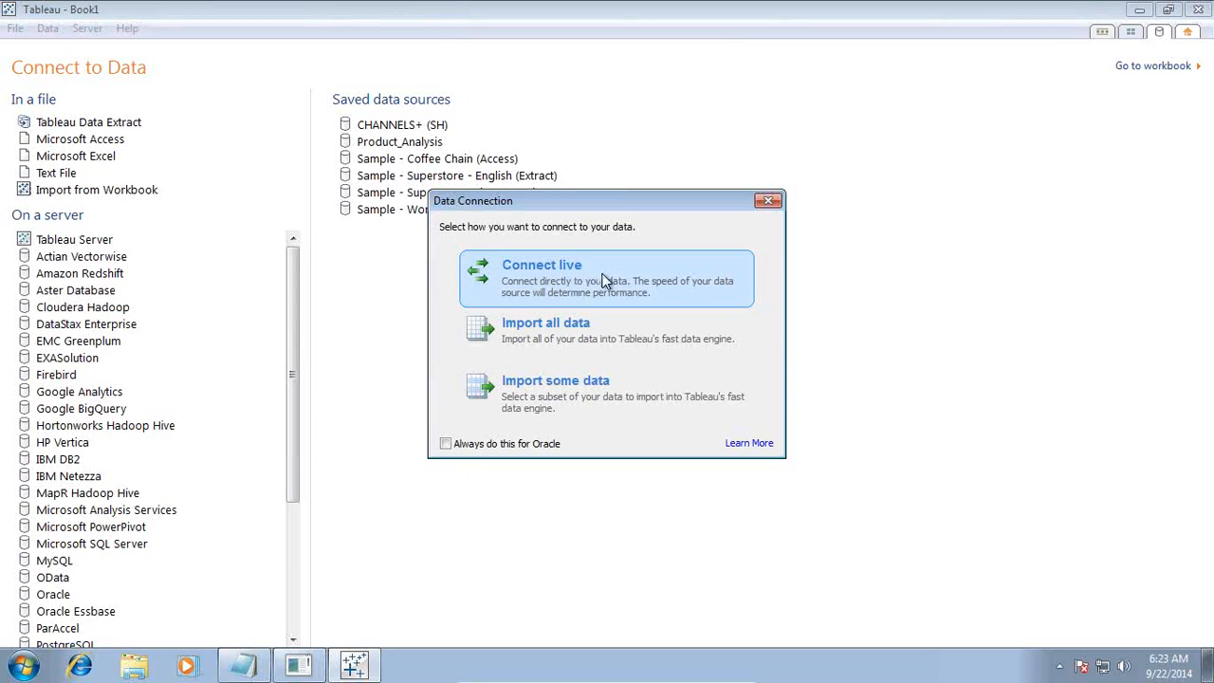
click(558, 282)
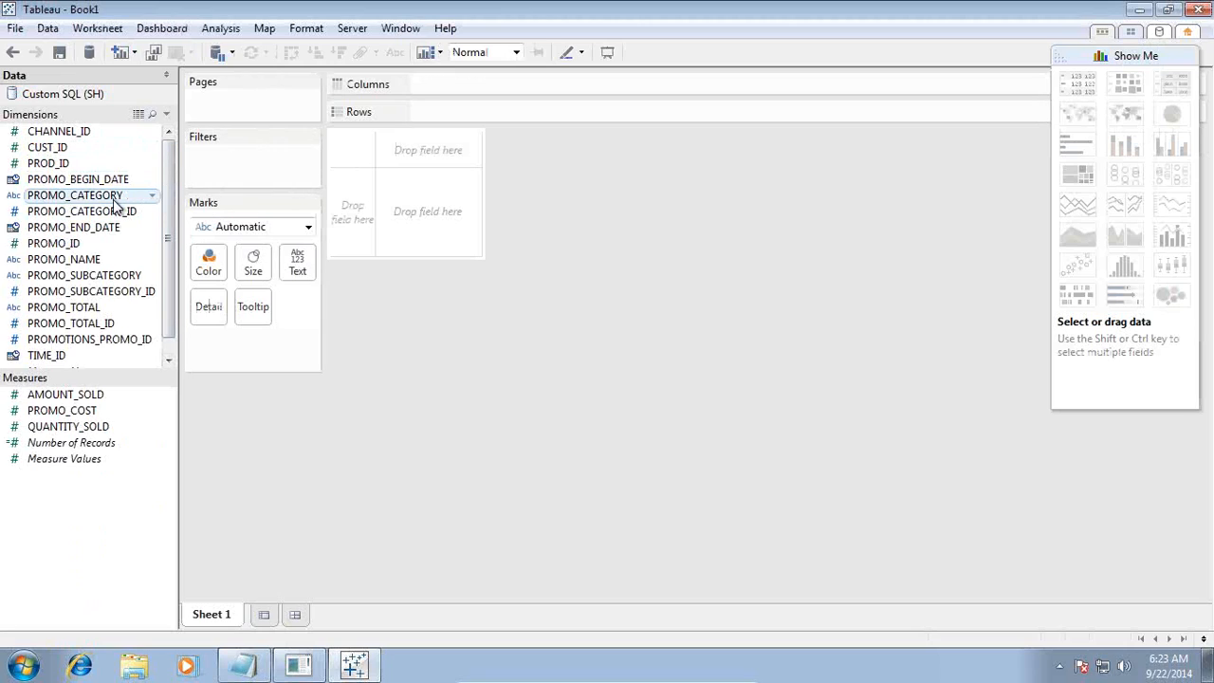
Place PROMO_CATEGORY and the year of PROMO_BEGIN_DATE on Columns and the sum of AMOUNT_SOLD on Rows
drag(115, 199, 545, 95)
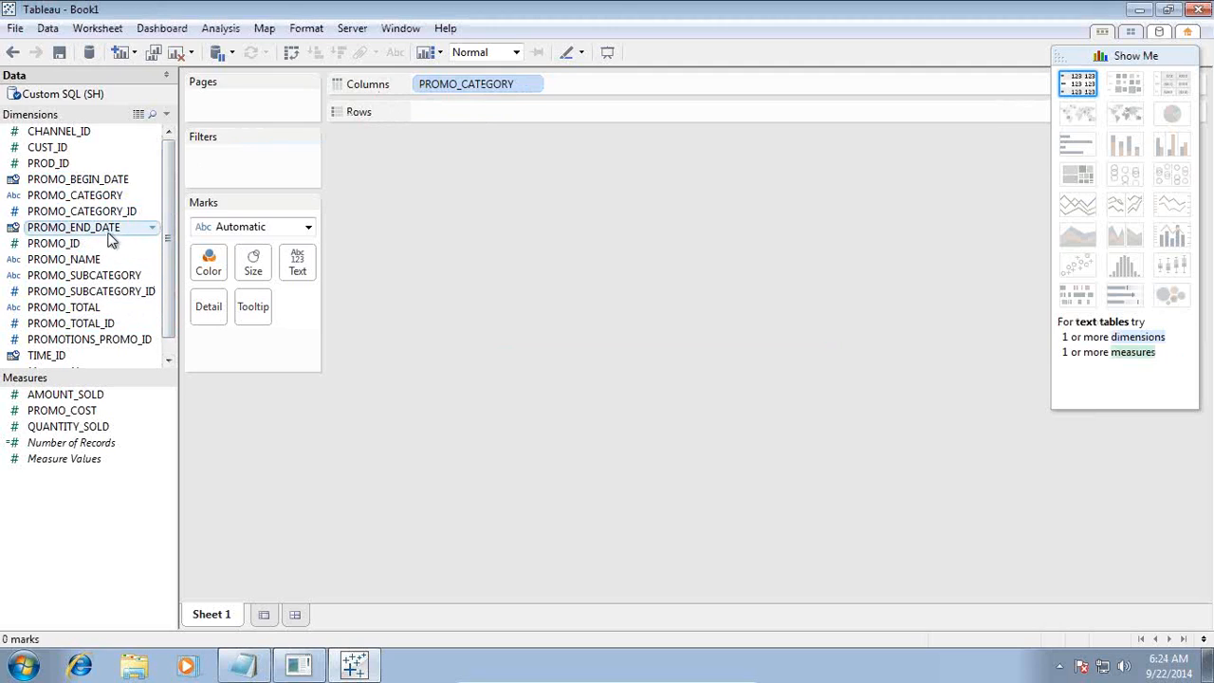
mouse_move(106, 180)
mouse_down()
mouse_move(274, 179)
mouse_move(569, 78)
mouse_move(508, 128)
mouse_move(148, 186)
mouse_move(21, 185)
mouse_move(52, 177)
mouse_up()
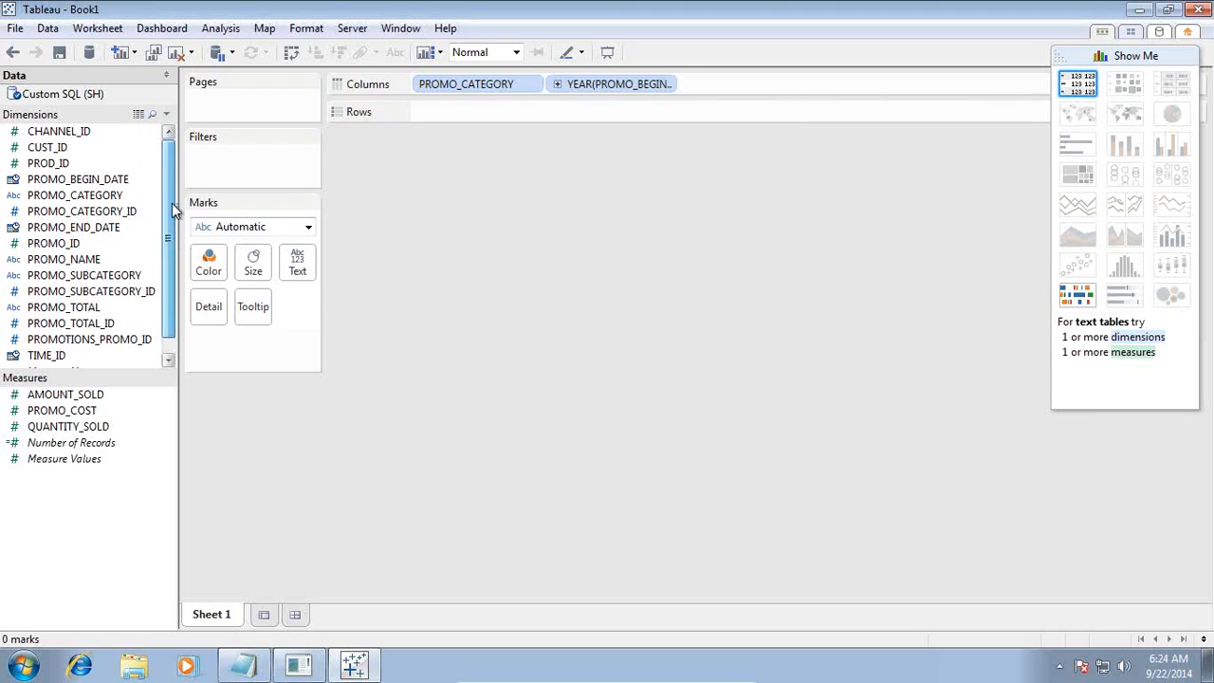
scroll(172, 203, down, 1)
drag(63, 396, 507, 114)
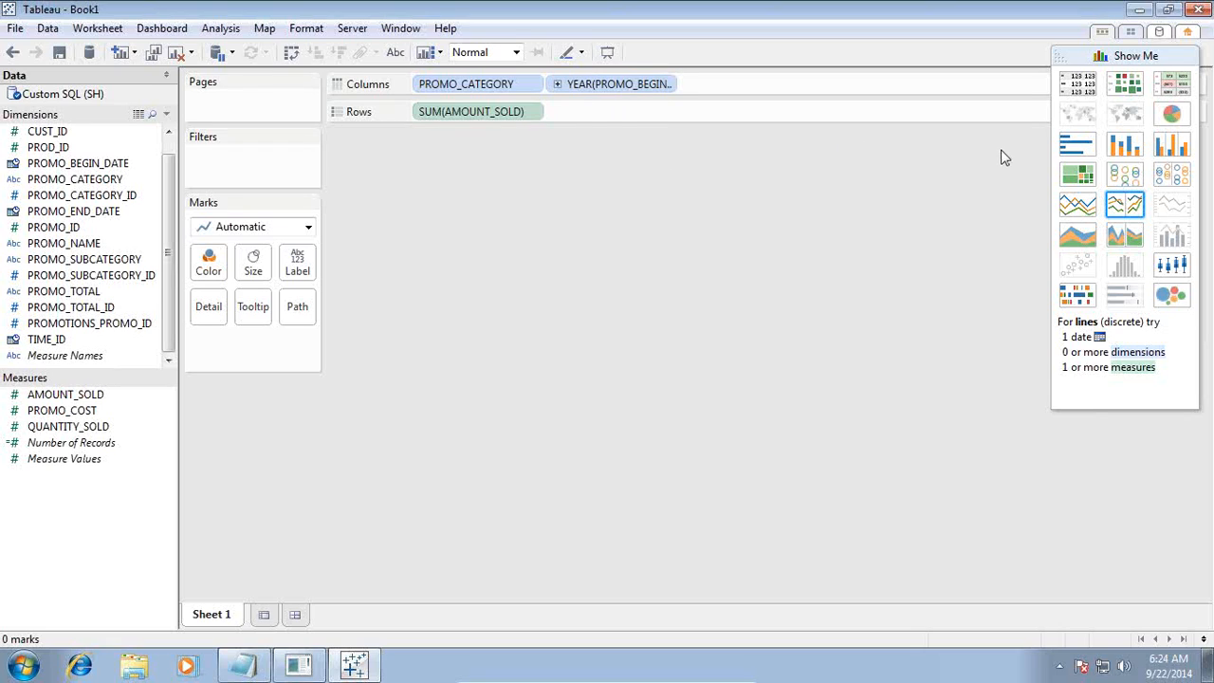
mouse_move(651, 675)
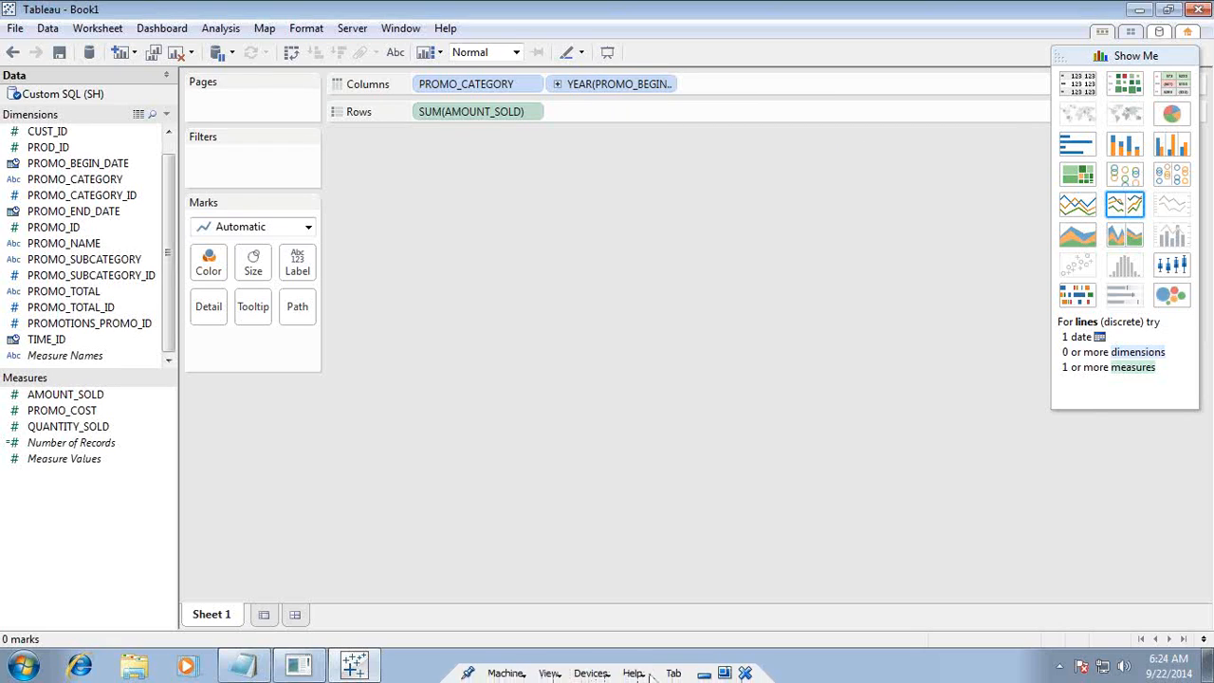